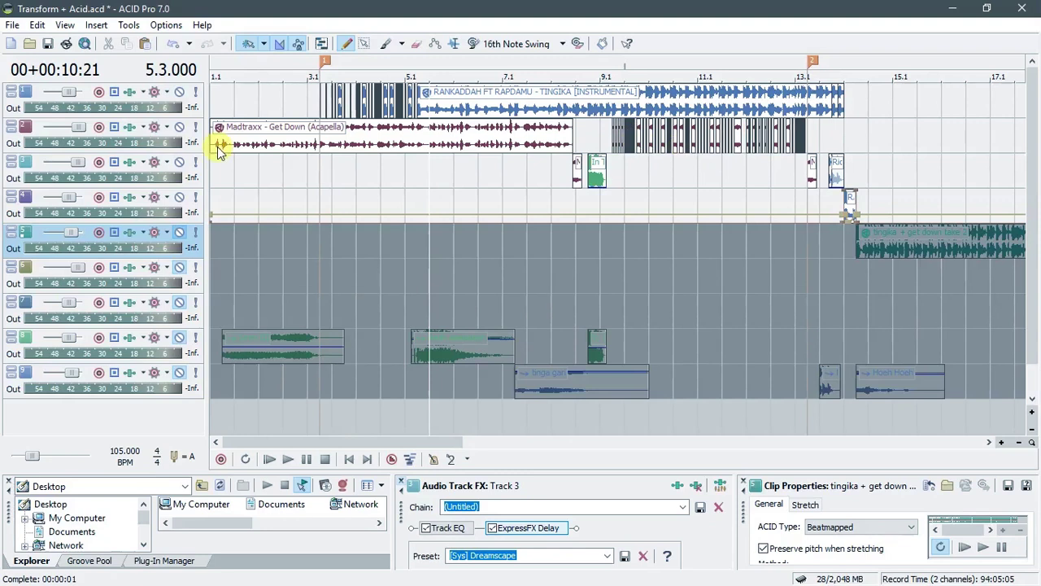
- Return to the project start, play the arrangement through to about bar 14 and stop playback
click(348, 460)
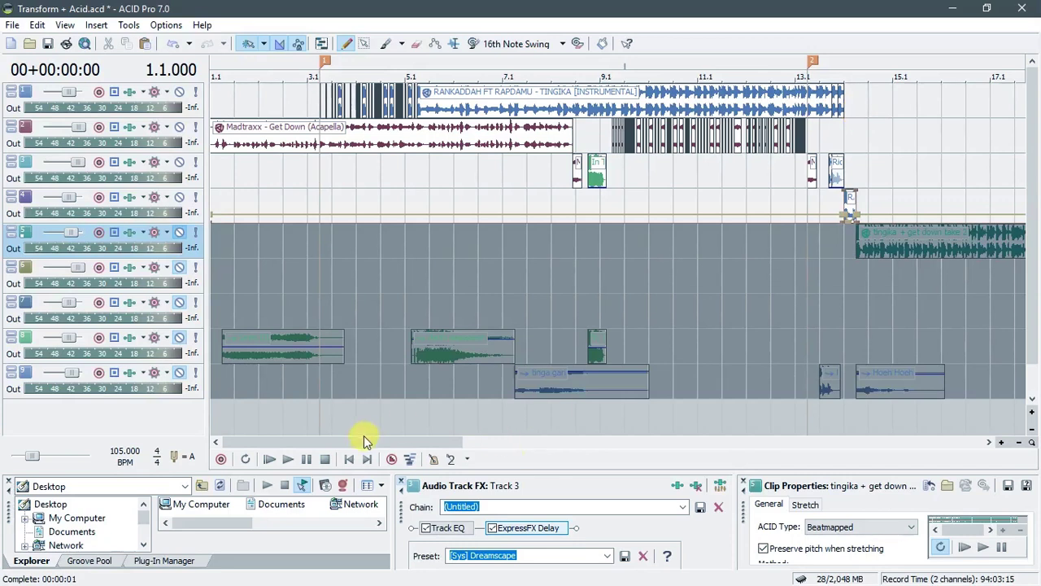
click(349, 459)
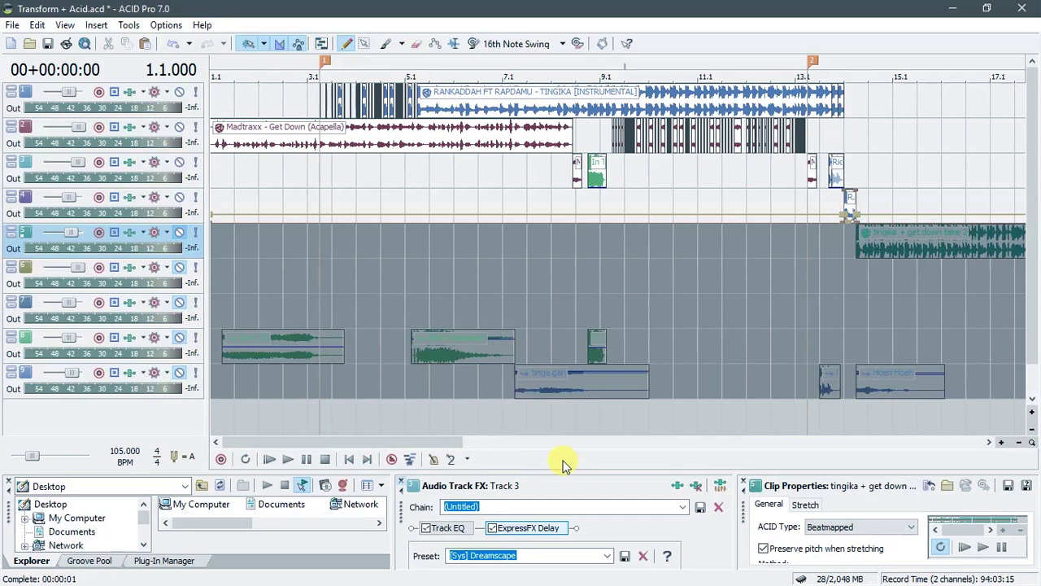
click(355, 458)
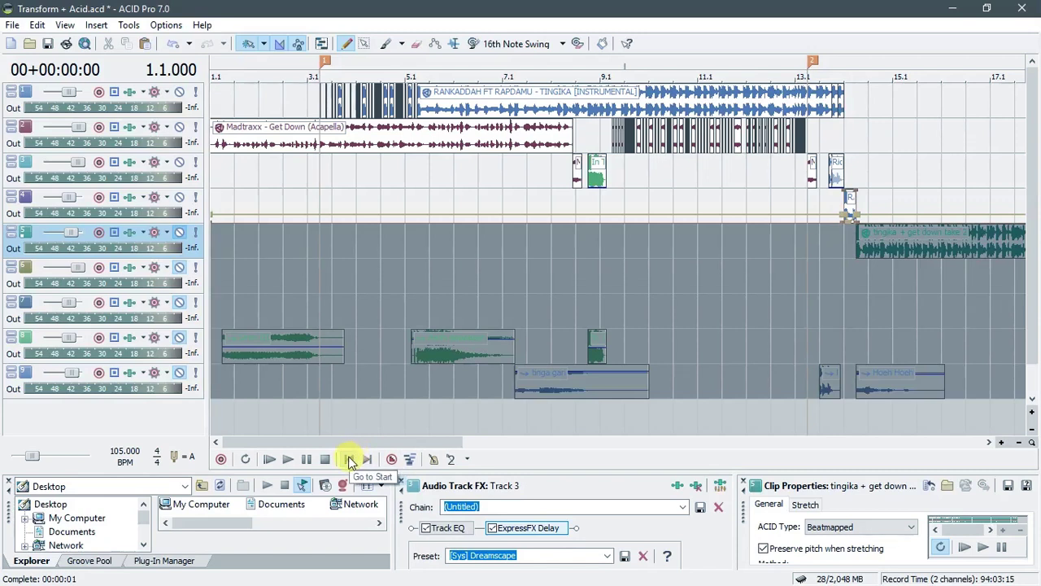
key(space)
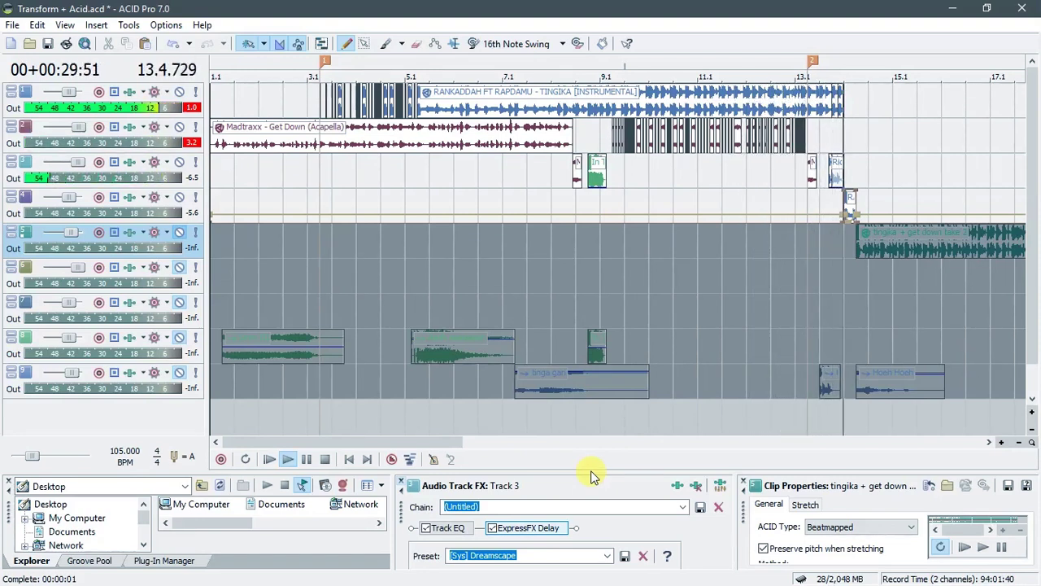
key(space)
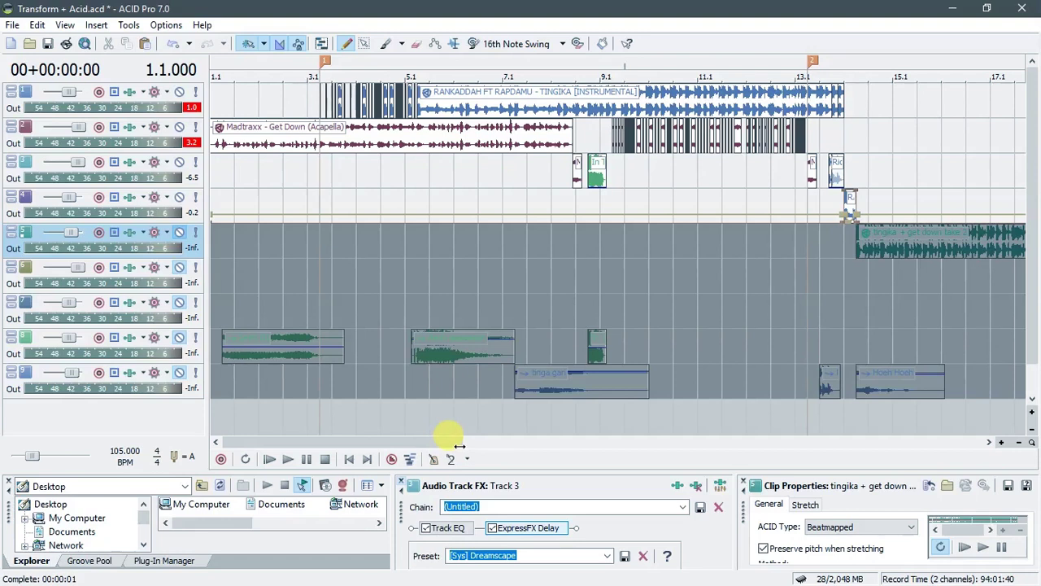
- Bring up the screen recorder and pause the recording
drag(442, 442, 568, 442)
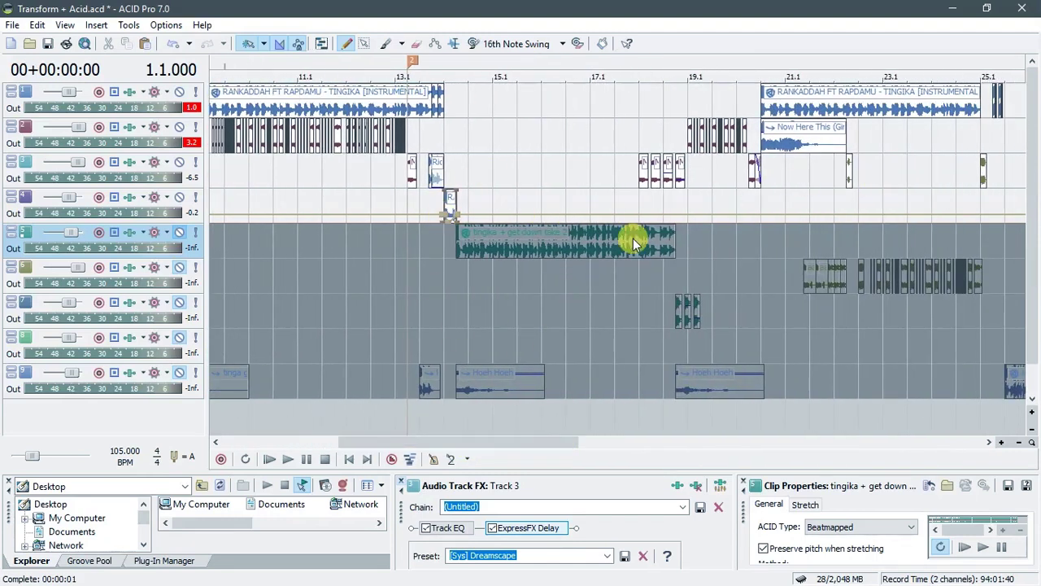
key(super)
click(295, 575)
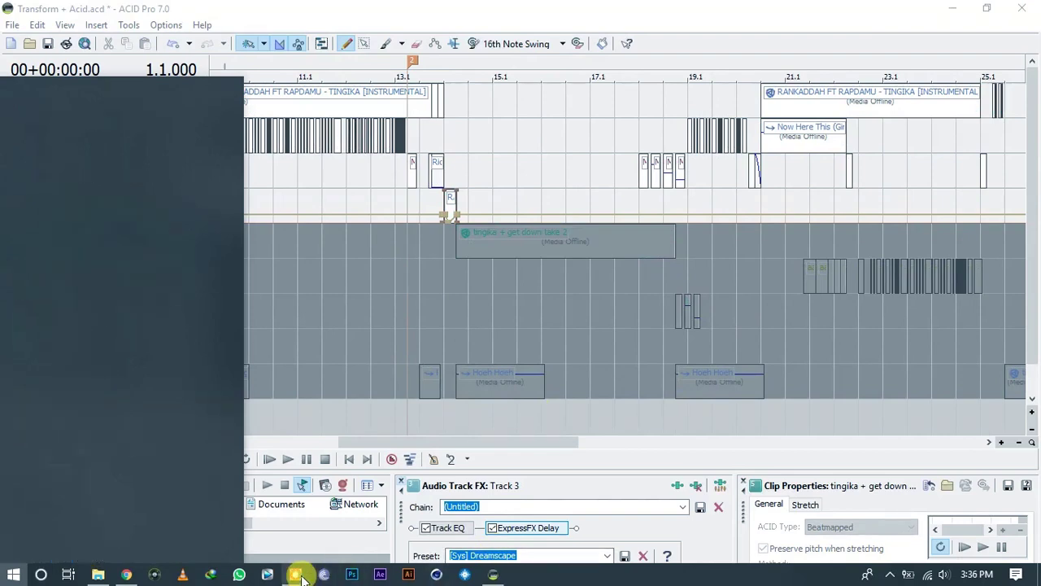
click(538, 547)
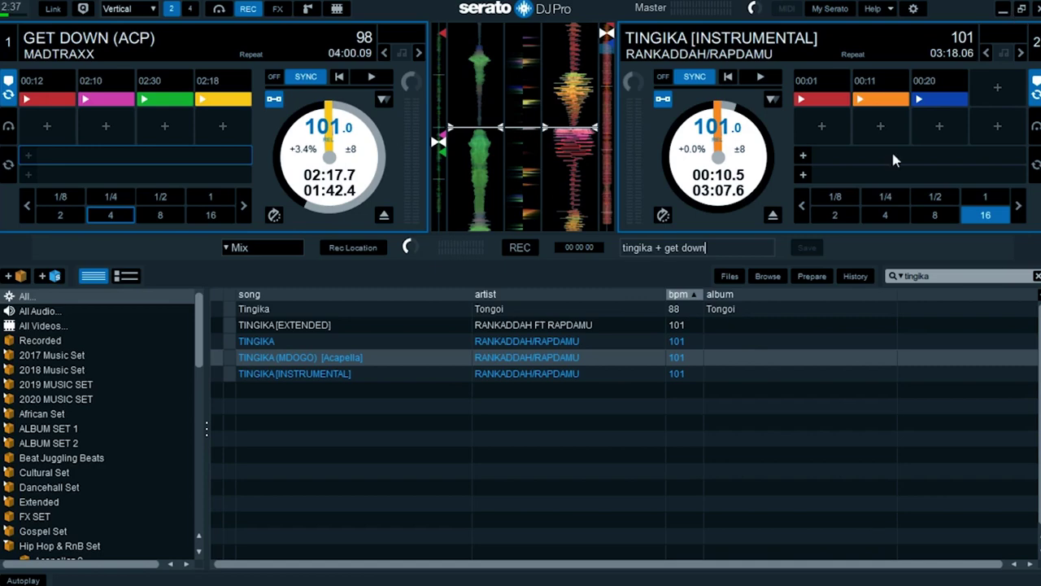
- Switch to ACID Pro to review the arrangement around bar 14 and return to Serato DJ Pro
key(super)
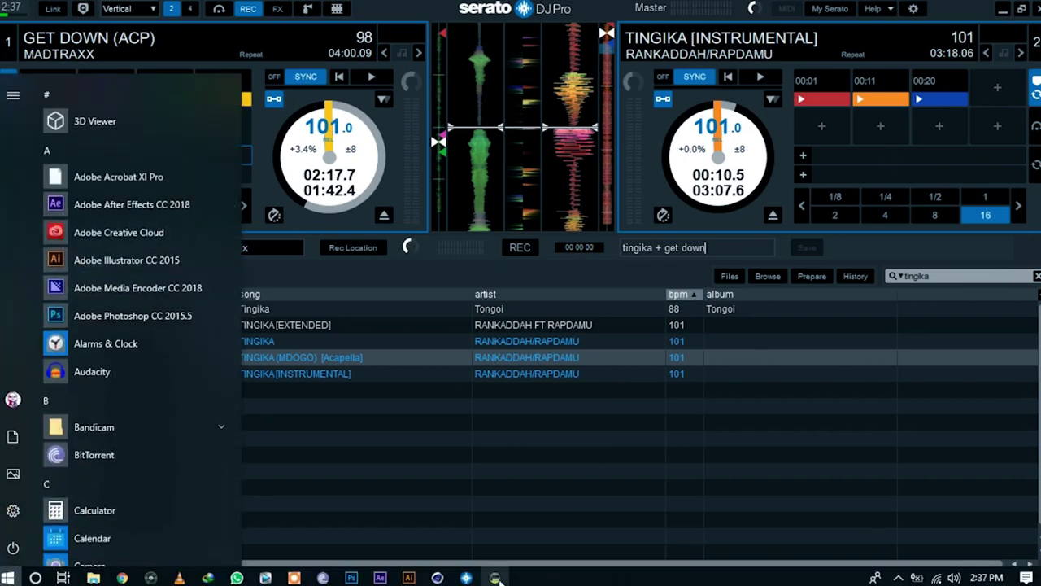
click(495, 577)
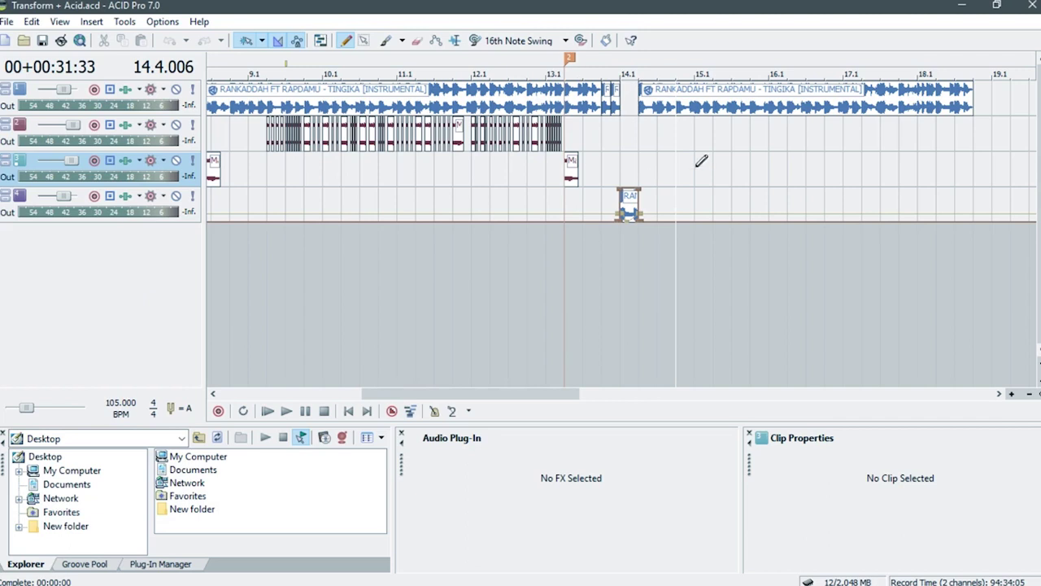
key(super)
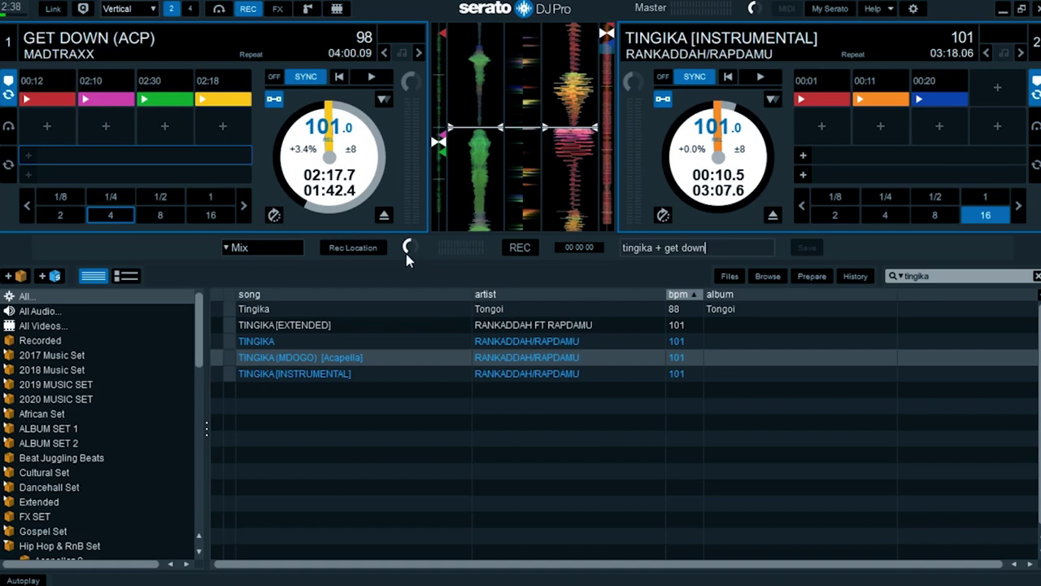
key(Return)
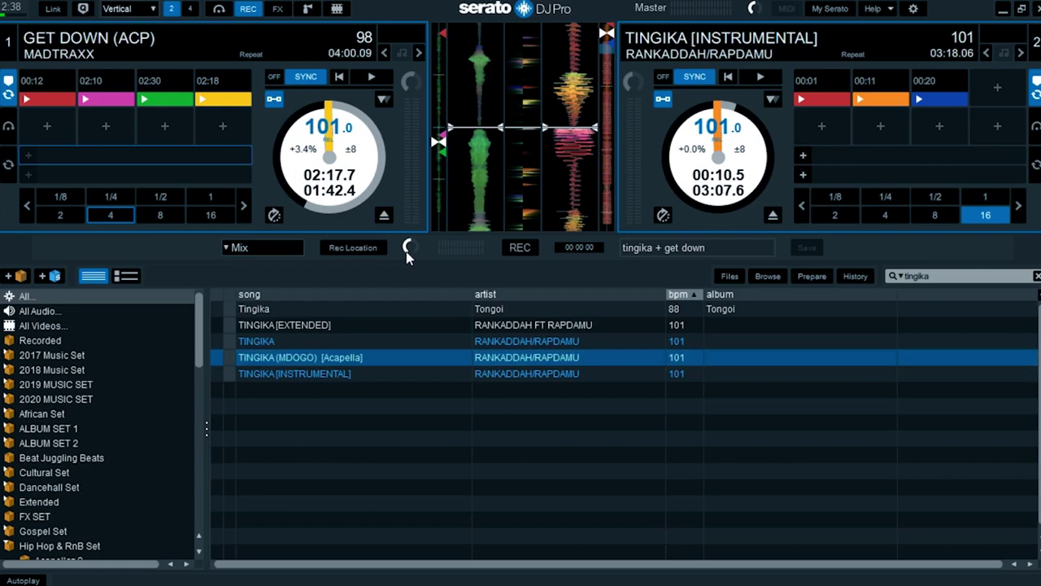
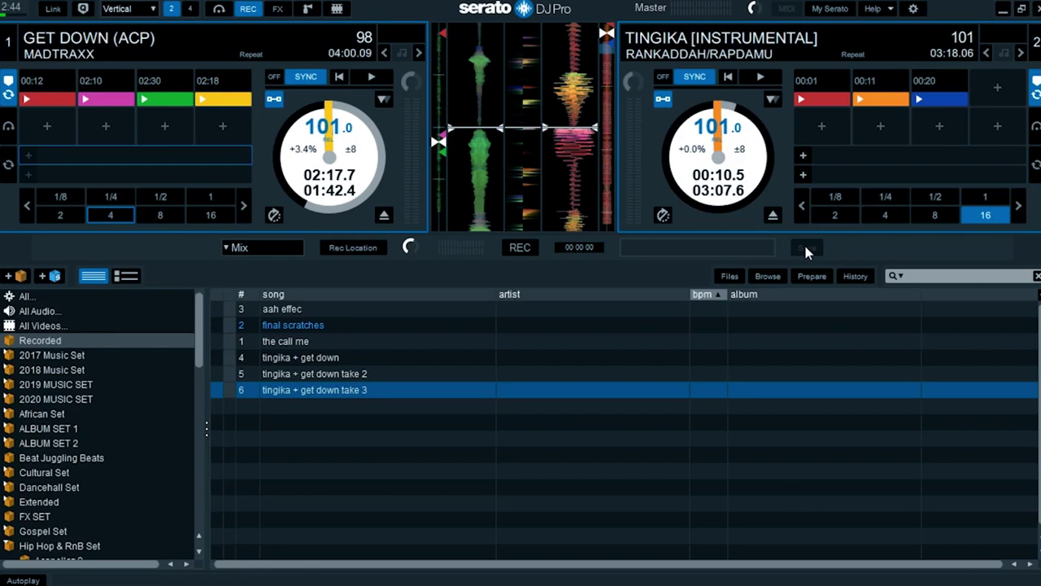
- Clear the open Serato, ACID Pro and Bandicam folder windows off the desktop and stop the Bandicam video recording
click(1004, 11)
click(626, 154)
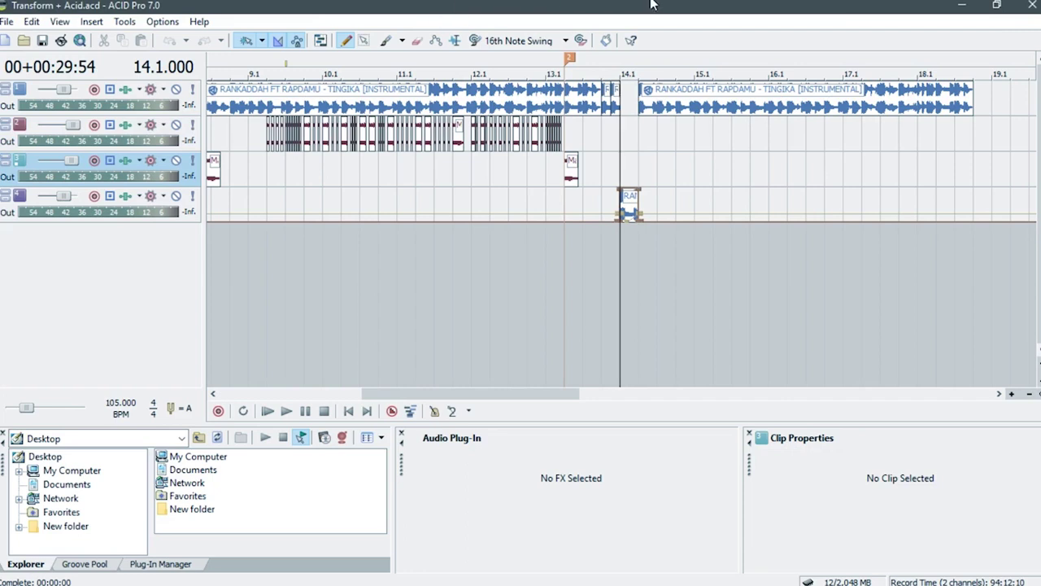
click(961, 5)
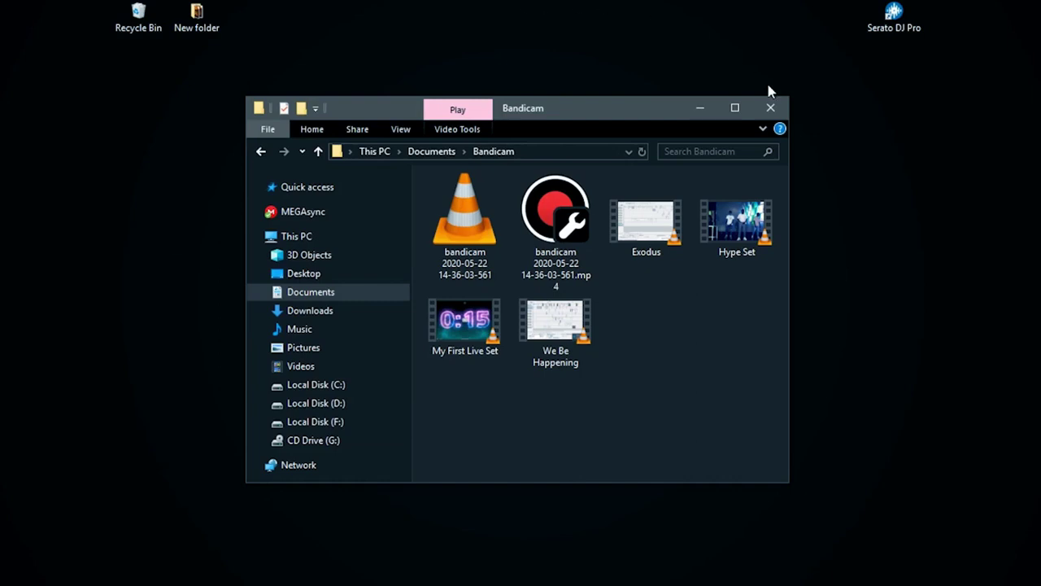
click(771, 107)
mouse_move(583, 5)
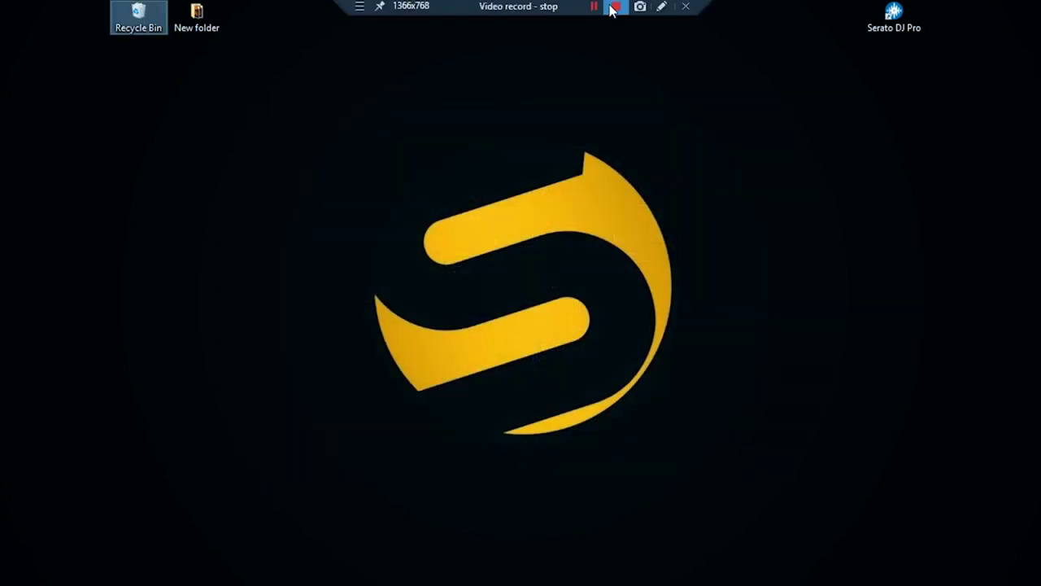
click(615, 5)
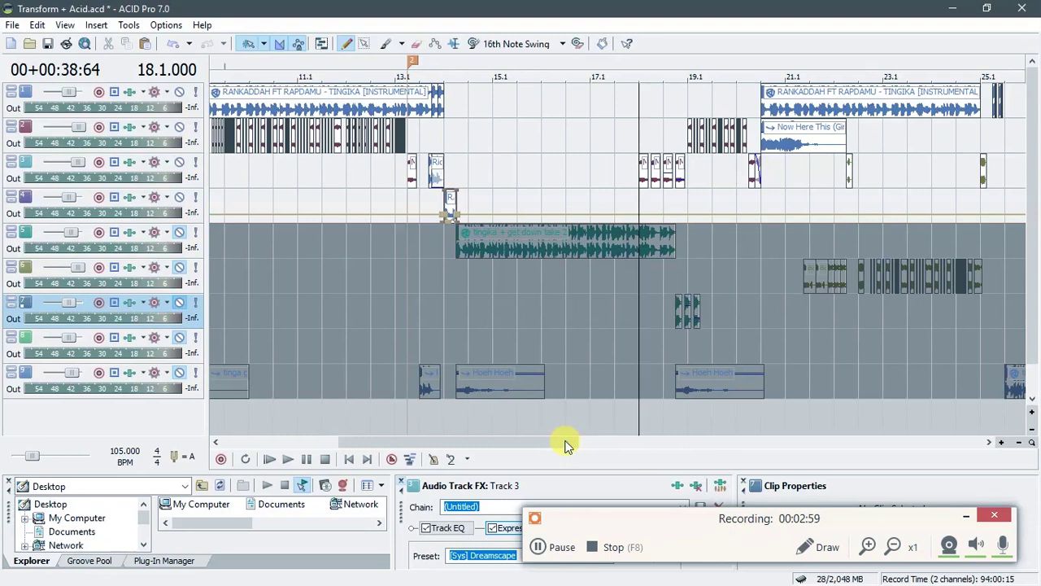
- Switch to File Explorer and examine the "tingika + get down" takes in the Serato Recording folder
click(10, 578)
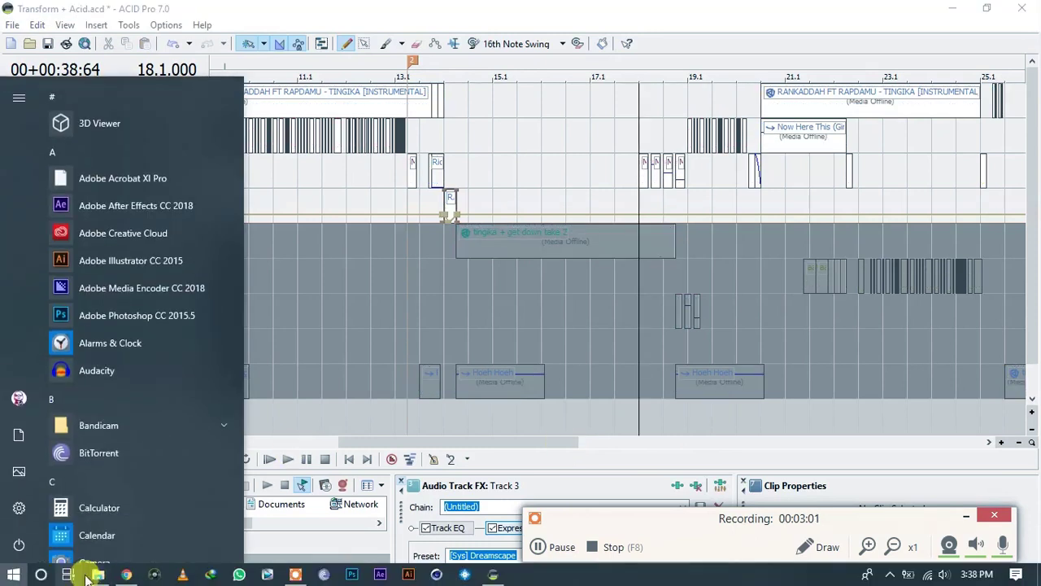
click(118, 578)
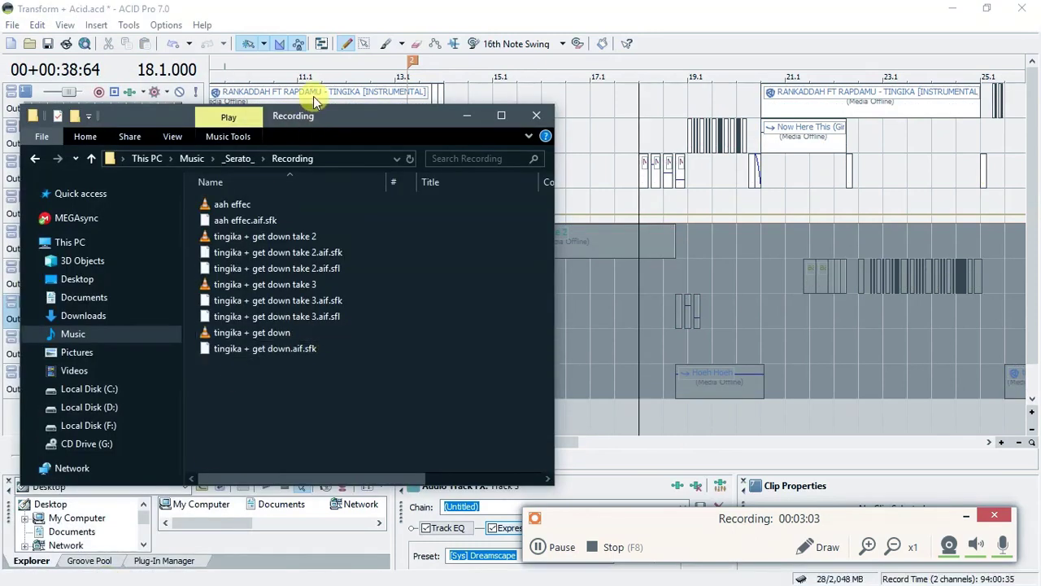
drag(316, 115, 290, 174)
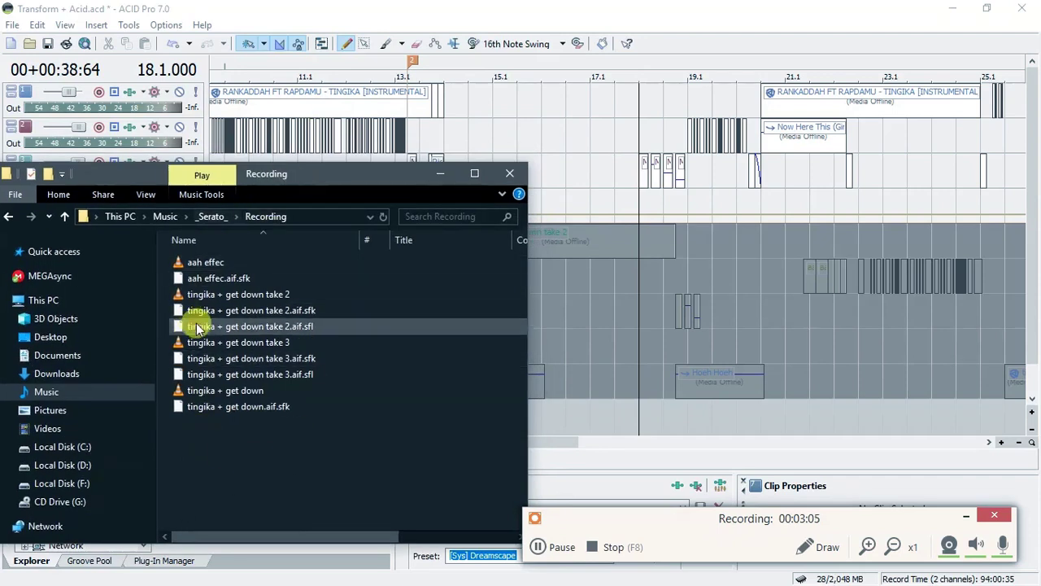
drag(244, 389, 238, 423)
click(243, 431)
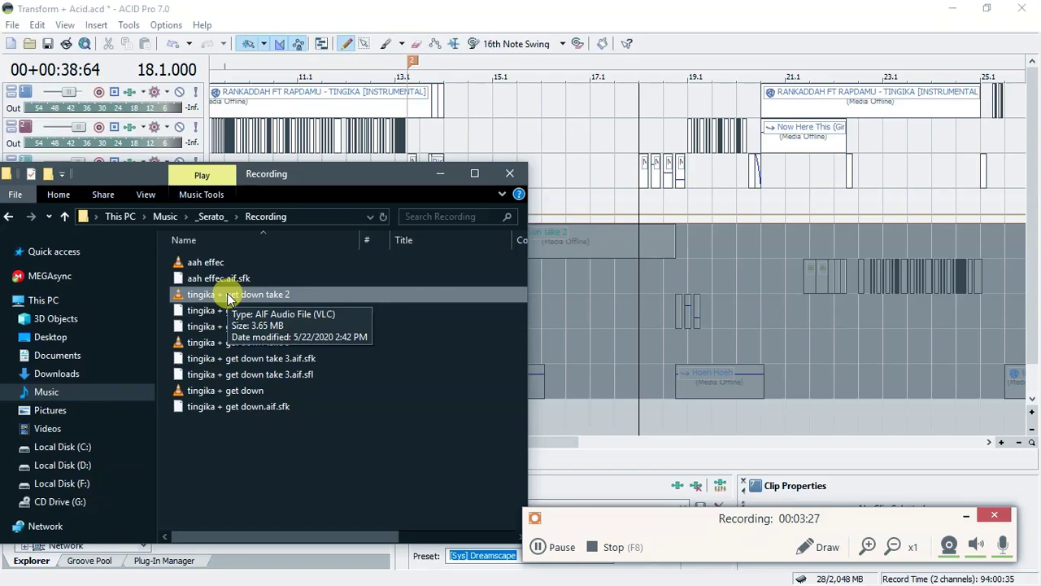
- Unmute track 5 and place the playback cursor at 14.2, the start of the "tingika + get down take 2" clip
drag(569, 244, 568, 244)
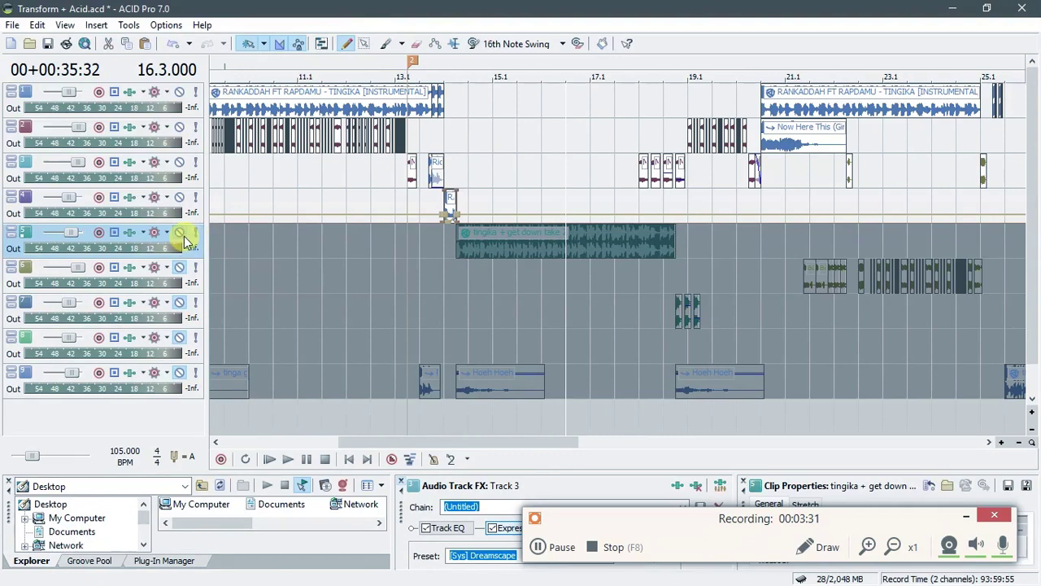
click(476, 244)
click(452, 237)
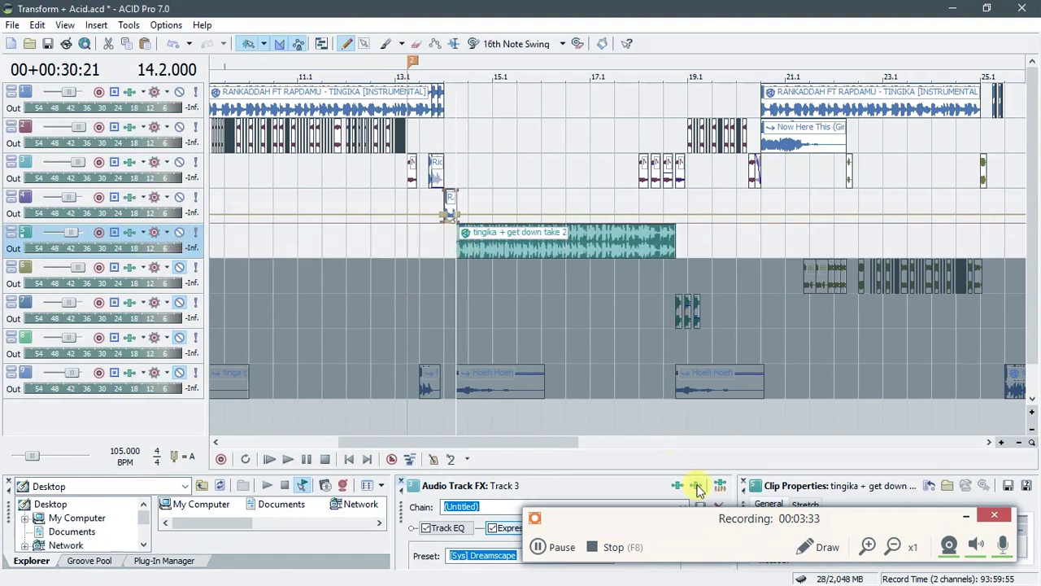
click(965, 519)
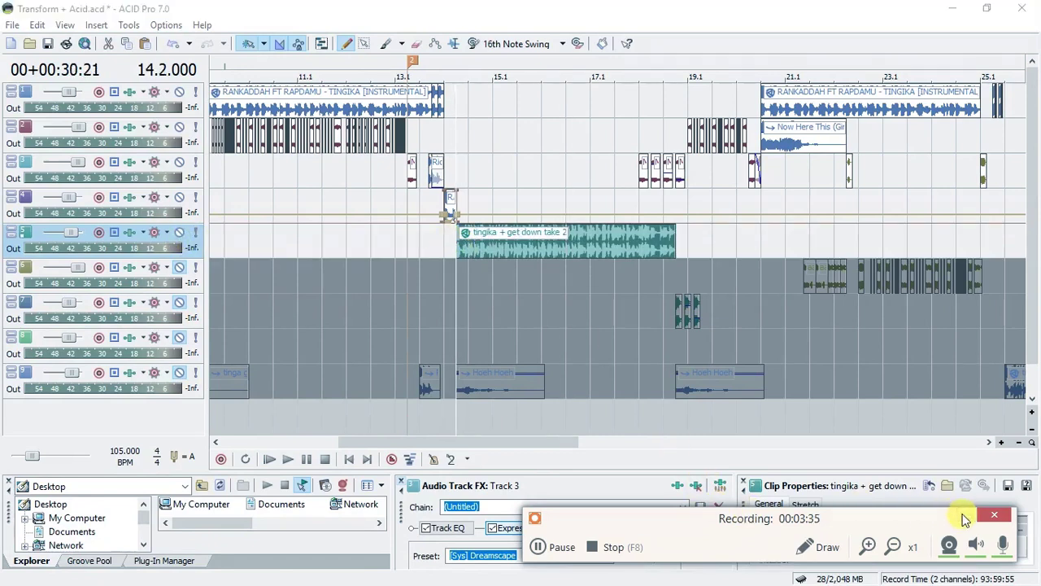
- Enlarge the lower panel area to examine the take 2 clip's properties and play the clip from 14.2
drag(713, 470, 718, 295)
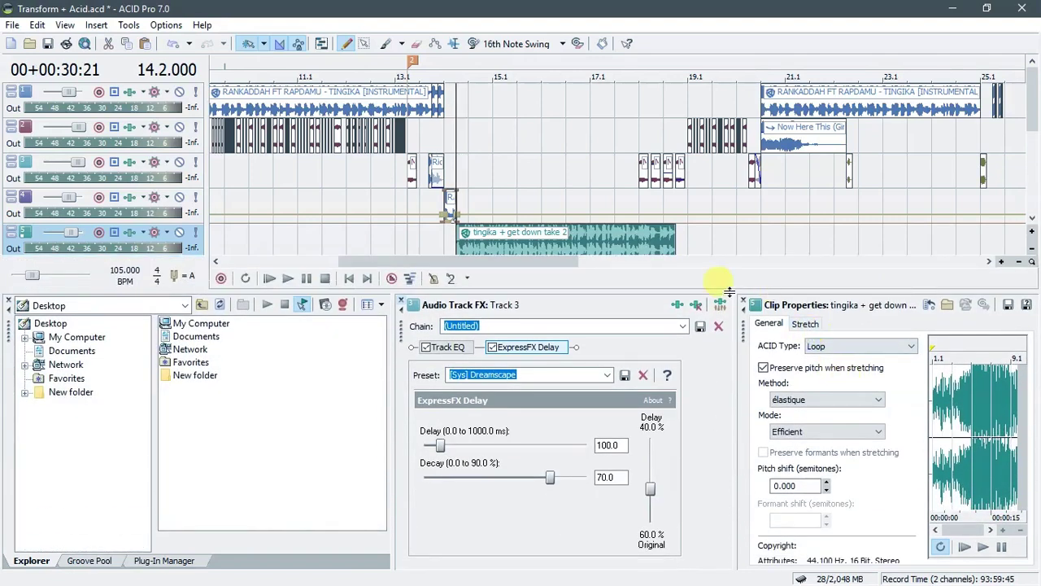
drag(718, 295, 688, 414)
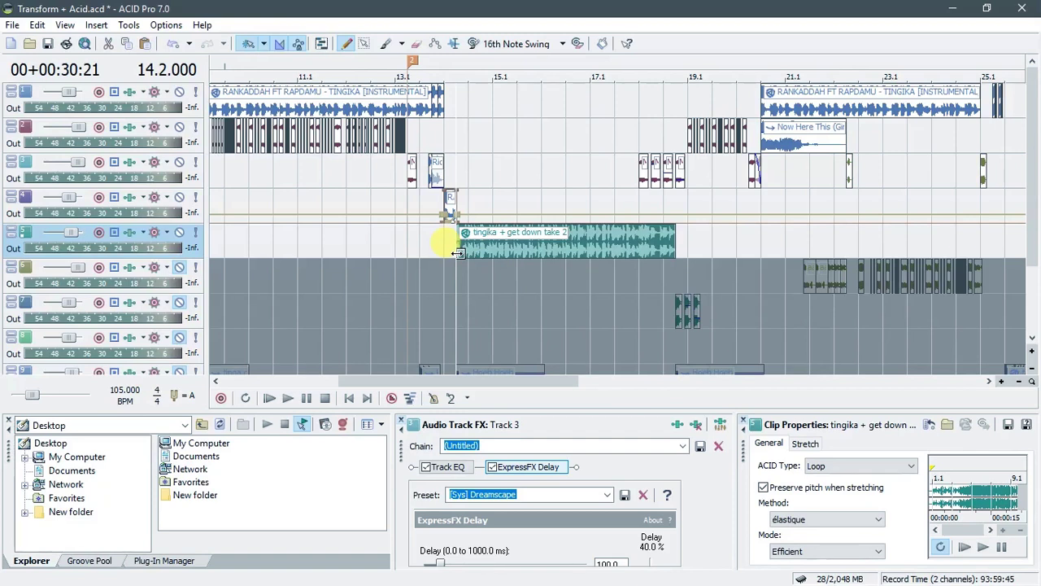
key(space)
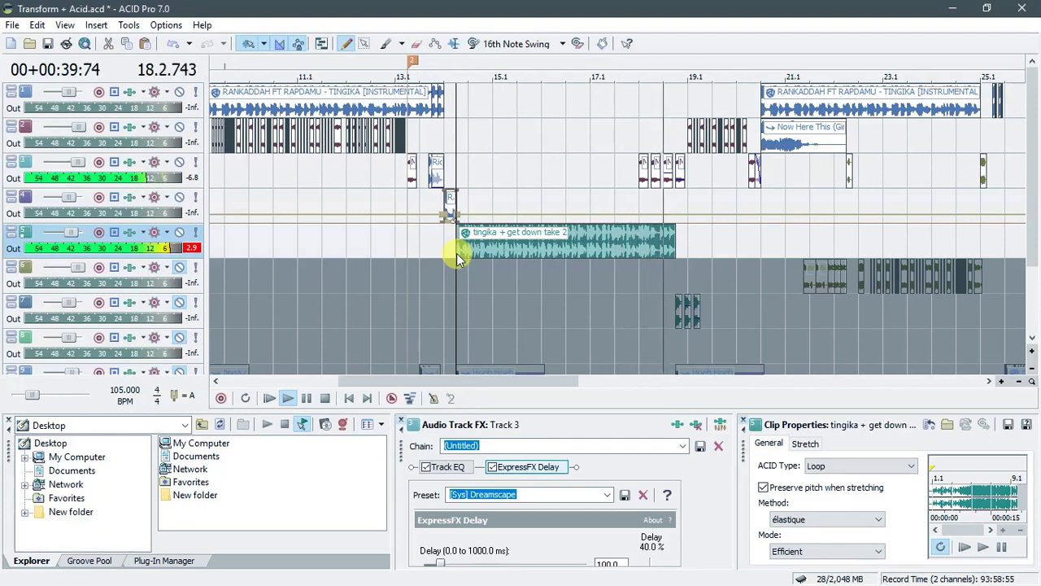
key(space)
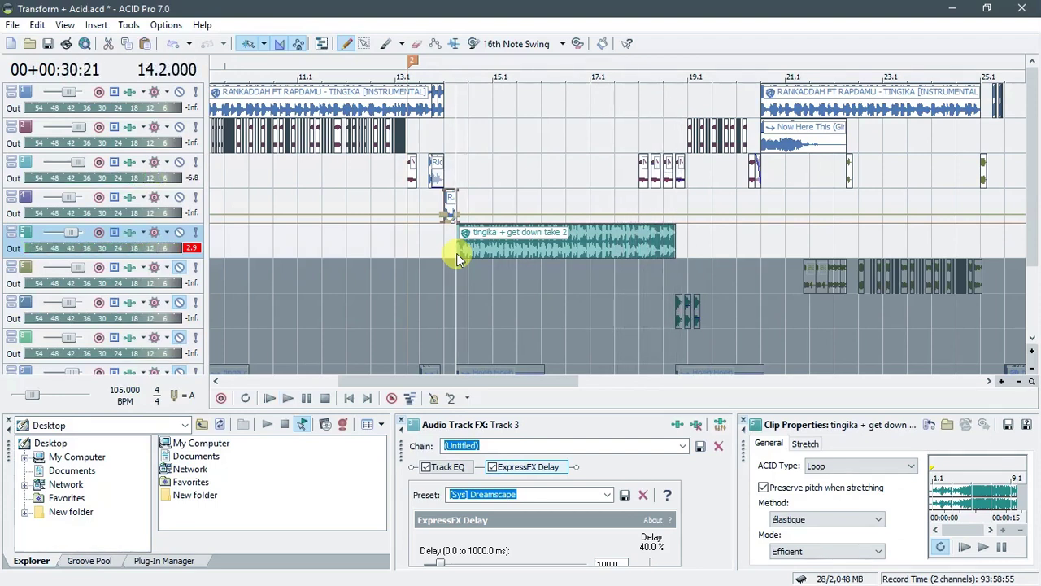
- Play the arrangement from bar 12.1 to near the end of the take 2 clip and stop playback
click(408, 163)
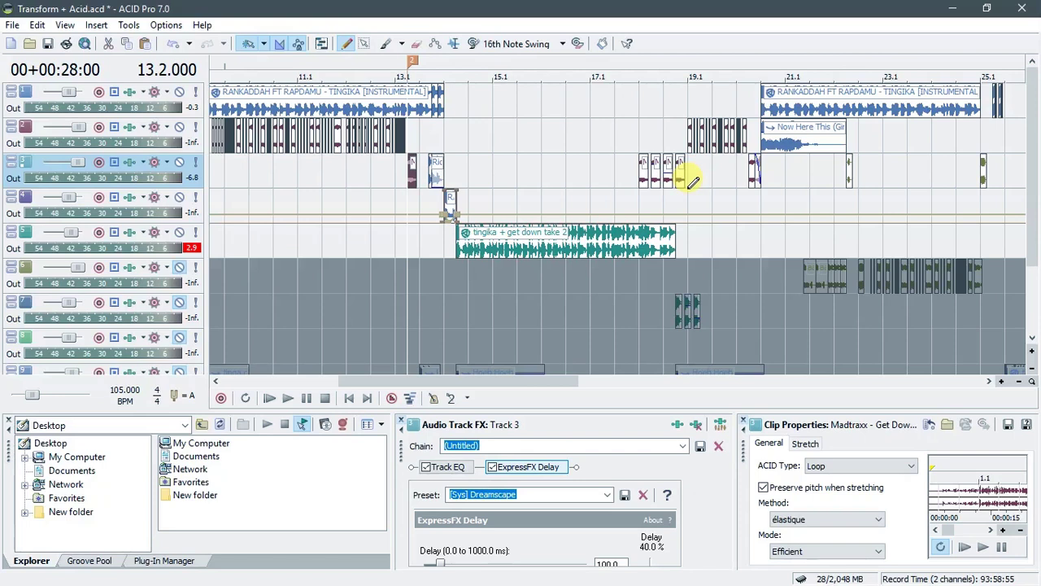
click(348, 164)
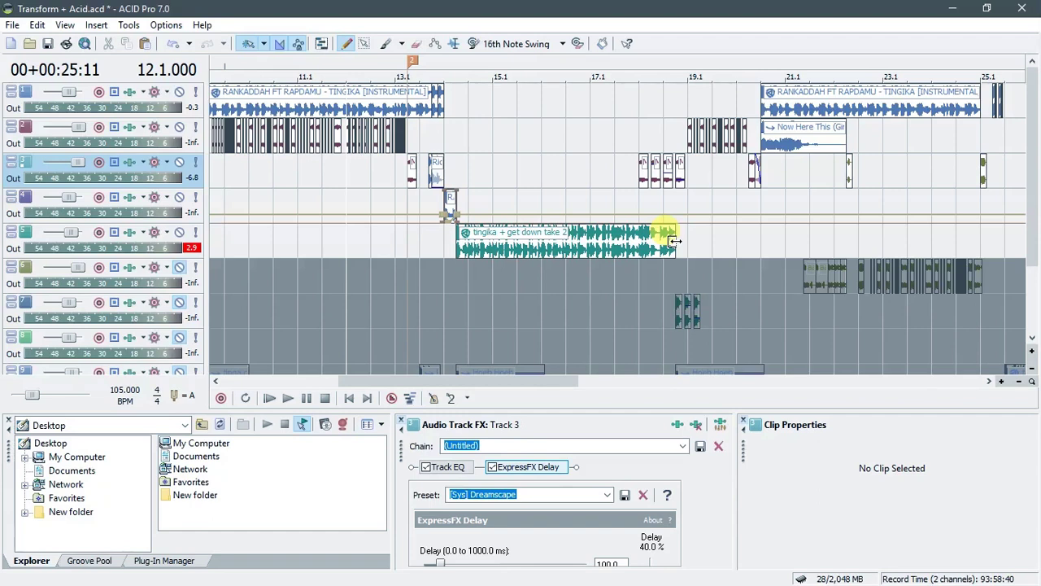
key(space)
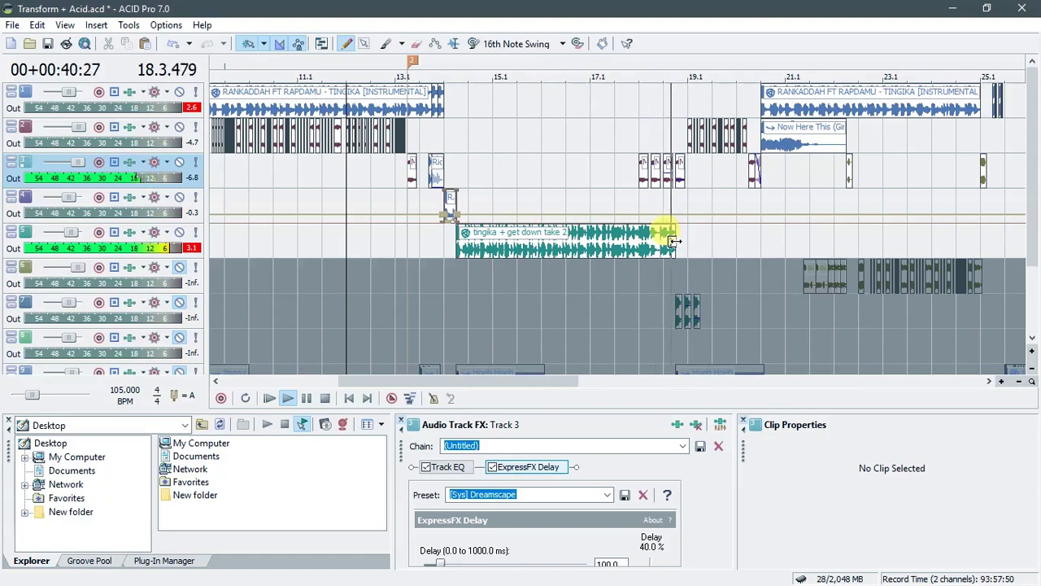
key(space)
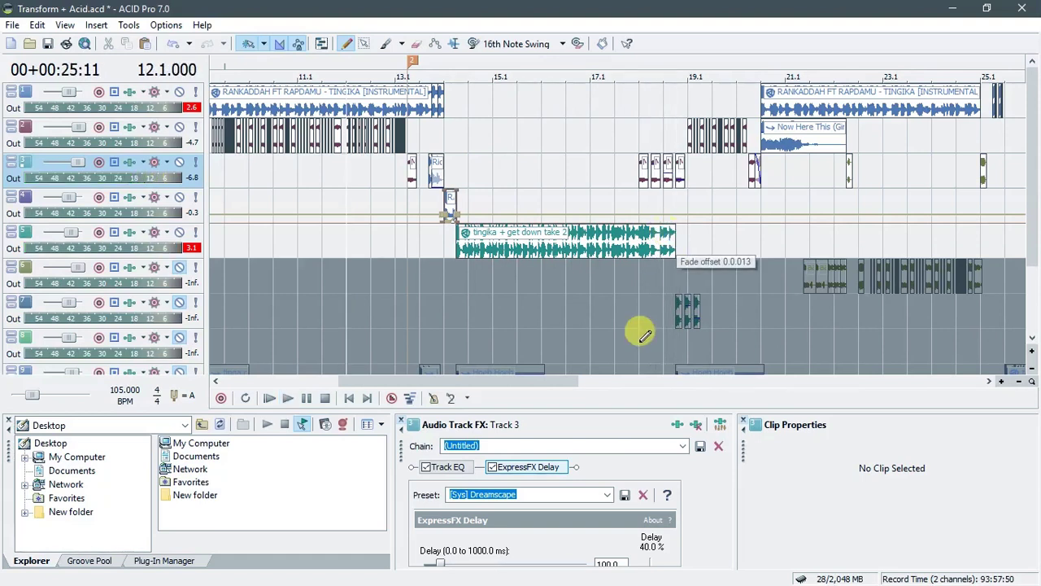
- Enlarge the track area and play the chopped clips on track 2 from 19.1 for under a bar
drag(610, 407, 610, 462)
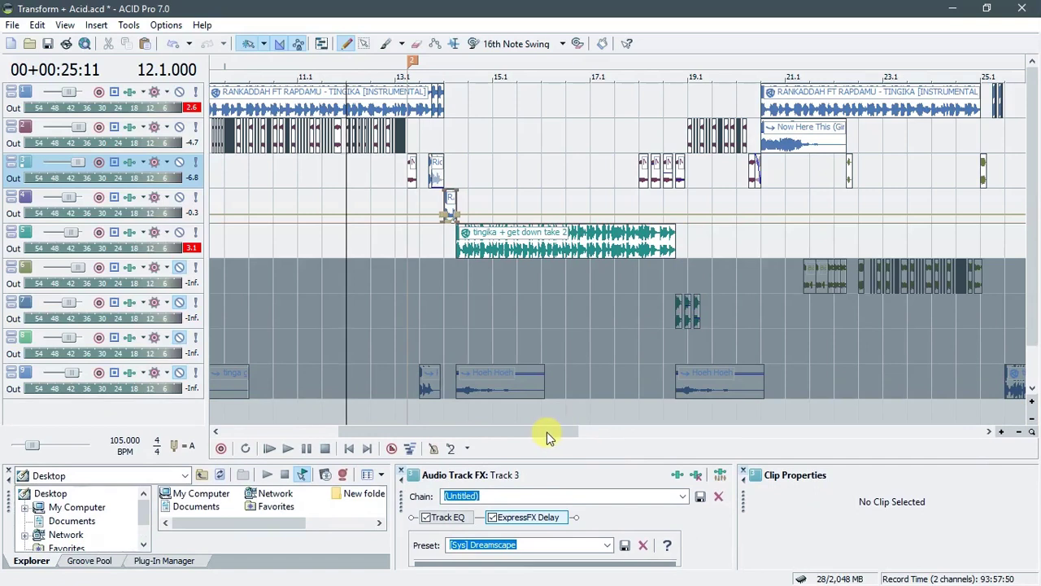
drag(547, 434, 576, 430)
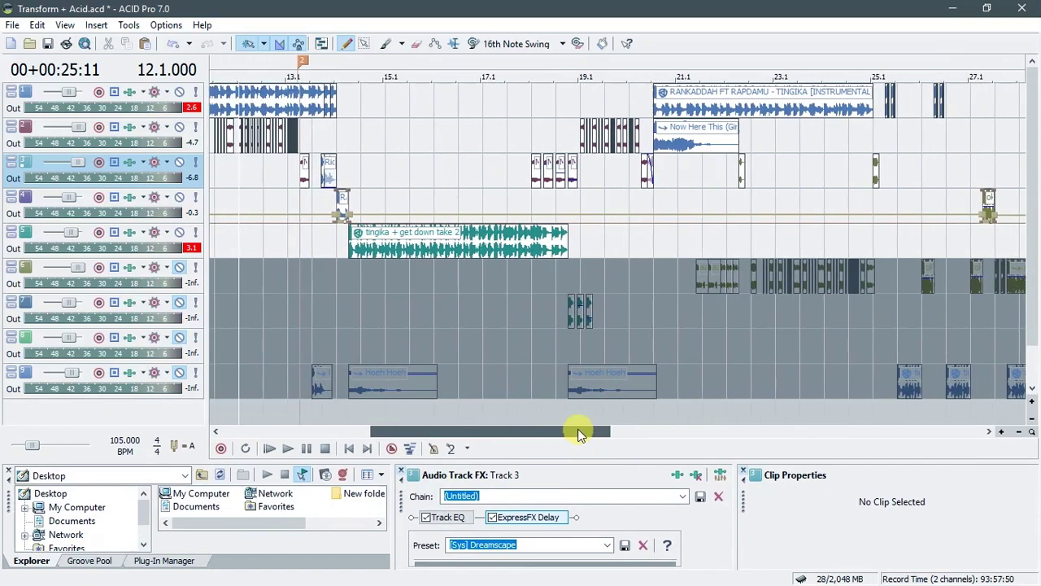
click(580, 139)
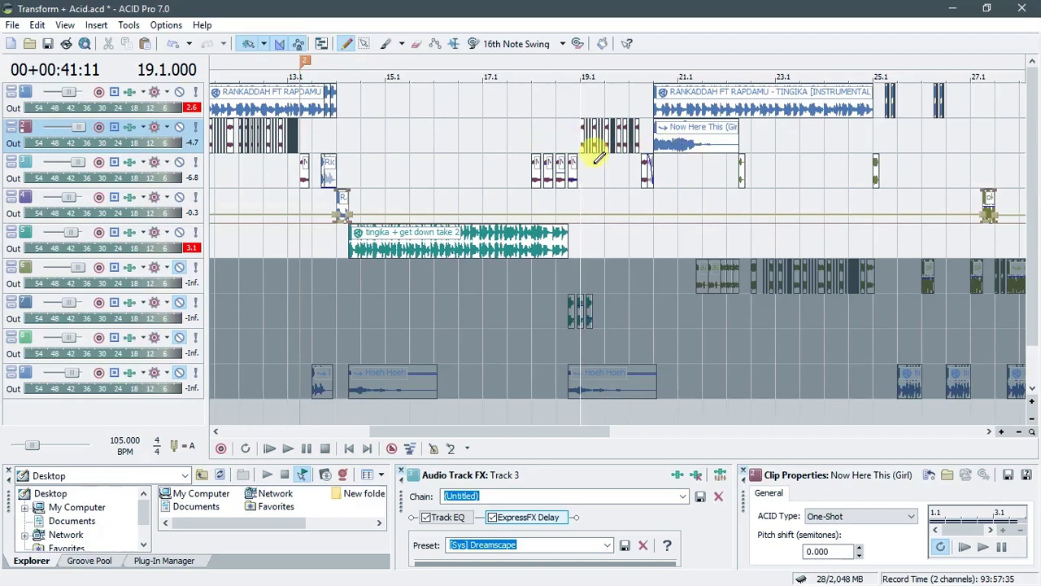
key(space)
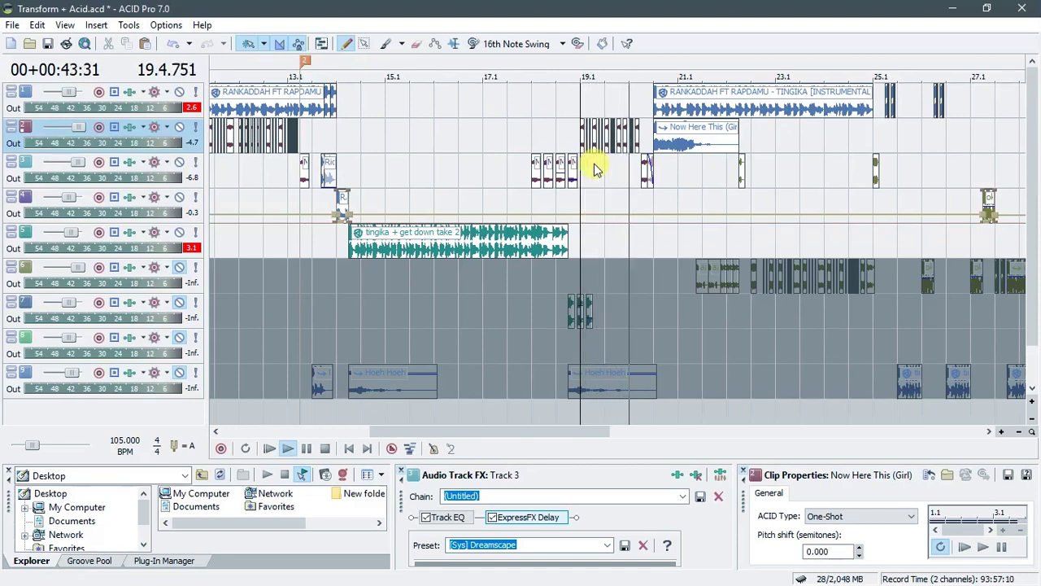
key(space)
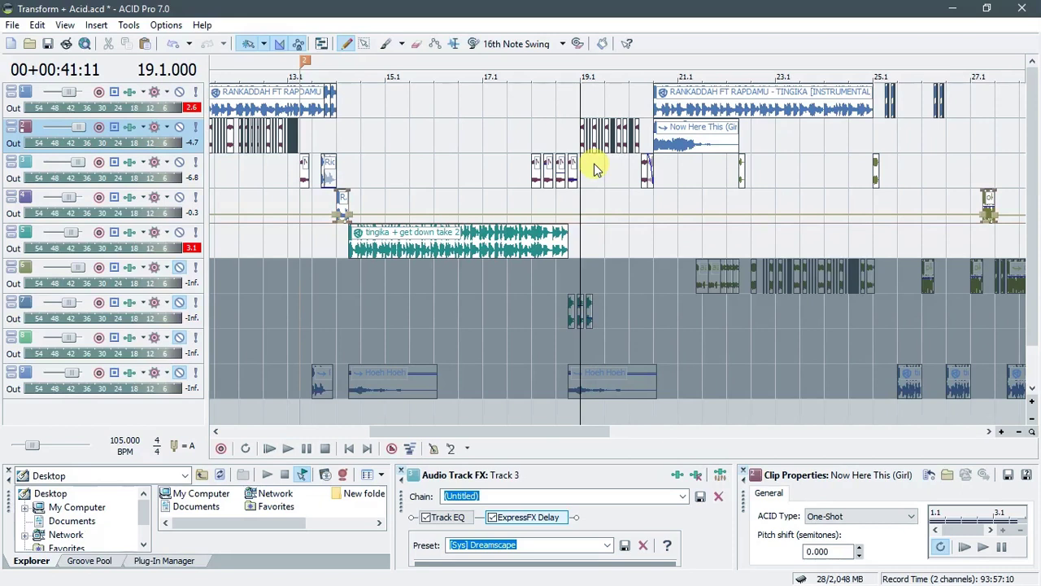
- Select the Tingika instrumental clip on track 1 and the "Now Here This (Girl)" clip on track 2, placing the cursor at 20.3
drag(568, 435, 591, 434)
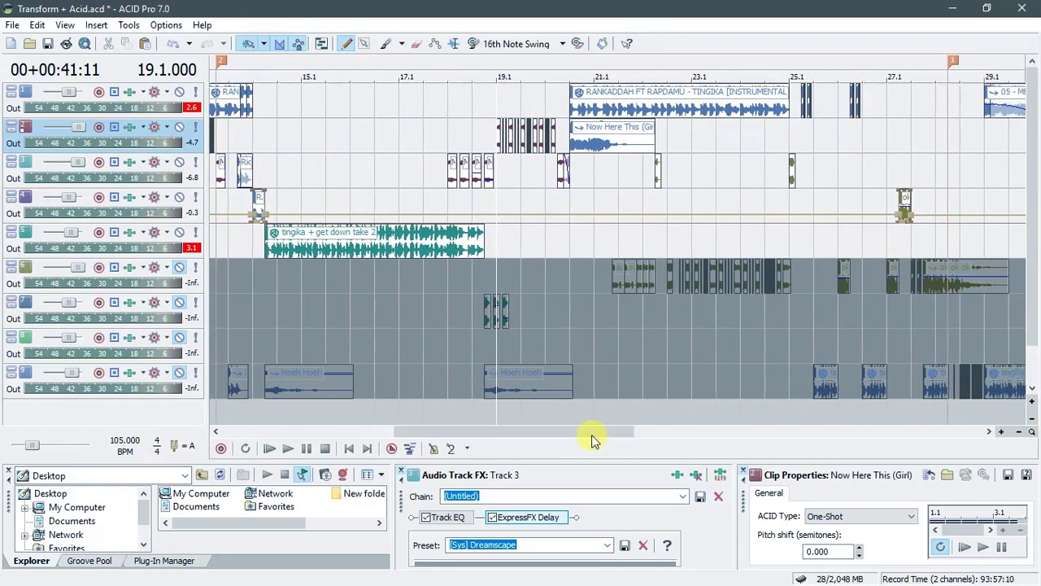
click(575, 99)
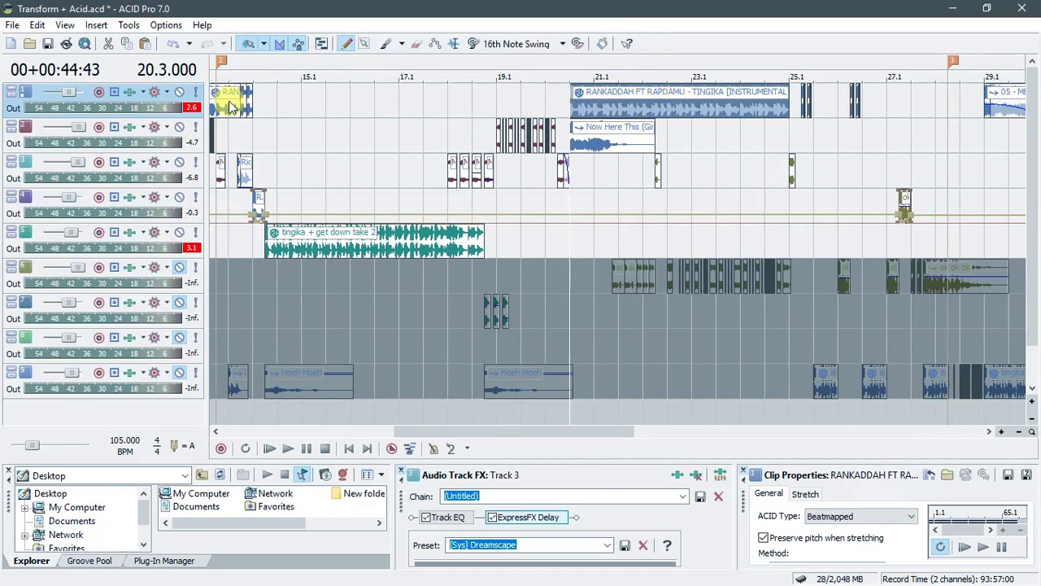
click(591, 127)
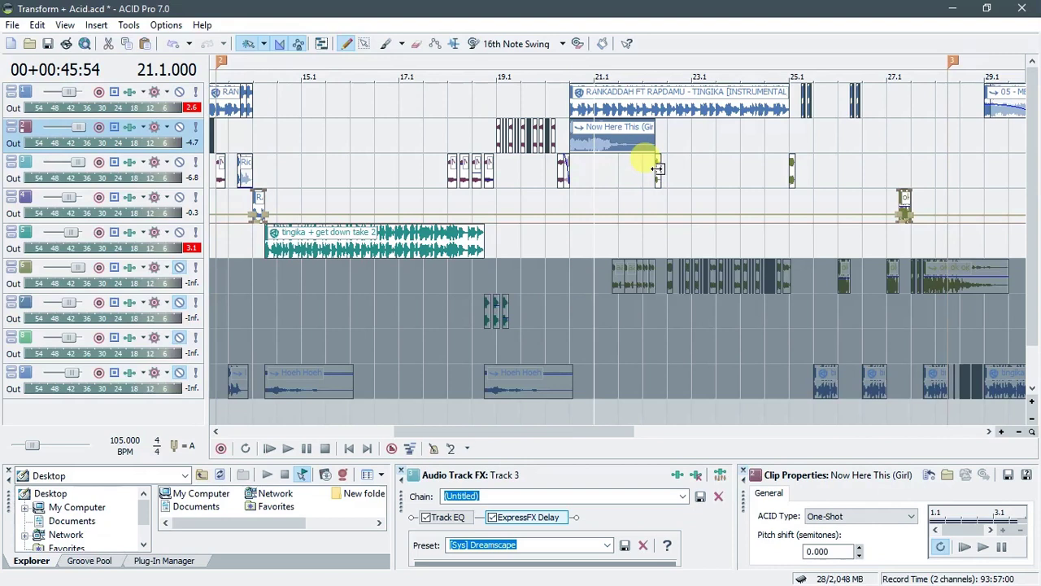
click(573, 137)
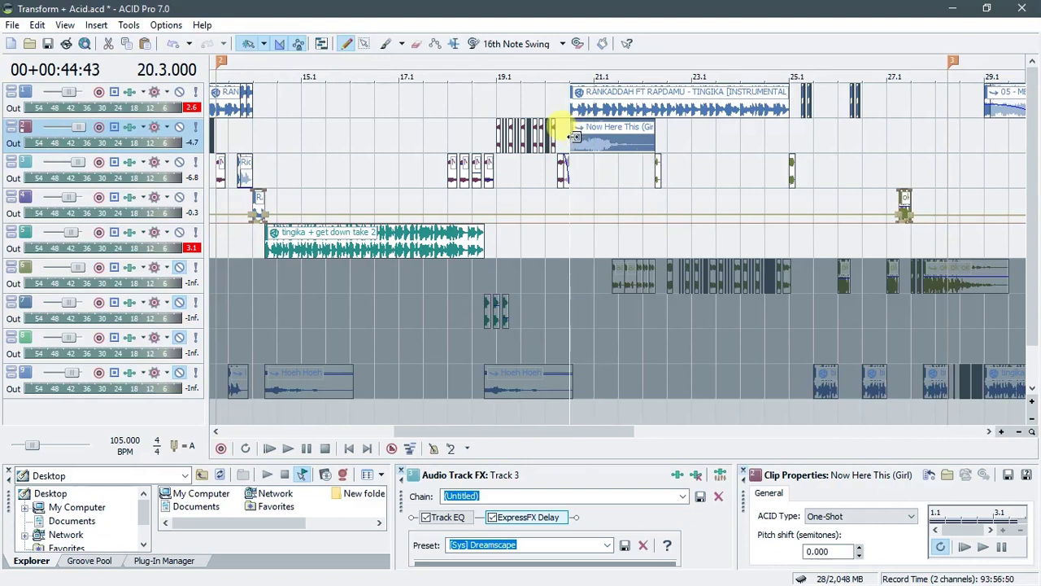
- Place the cursor at 20.1 on track 3 and play the passage into the instrumental clip twice
click(544, 175)
key(space)
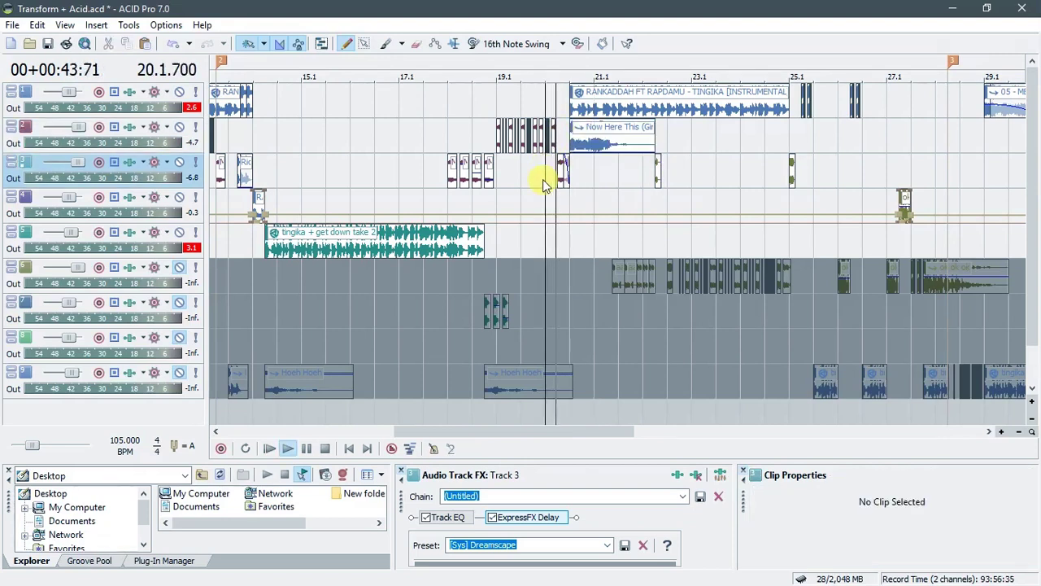
key(space)
key(space)
key(space)
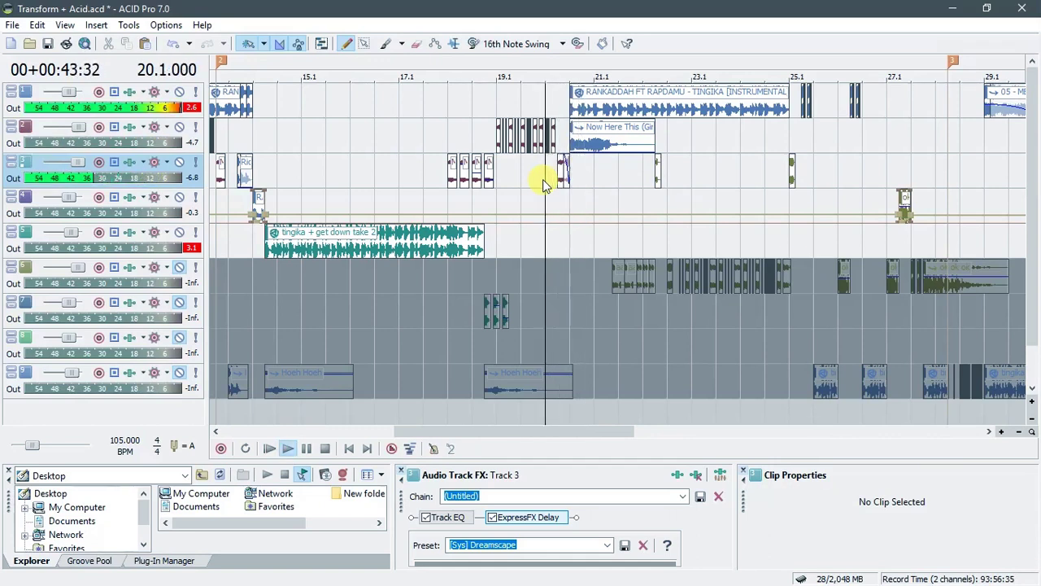
drag(606, 146, 602, 156)
drag(608, 234, 611, 280)
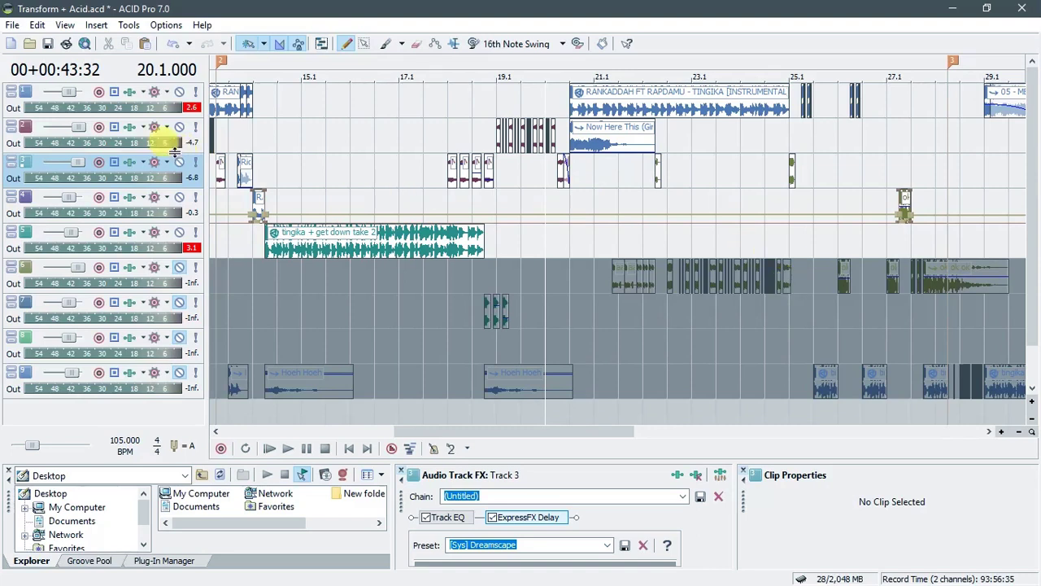
- Unmute track 6 and play the arrangement from 14.1 to just past 25.1, following the playback along the timeline
click(178, 266)
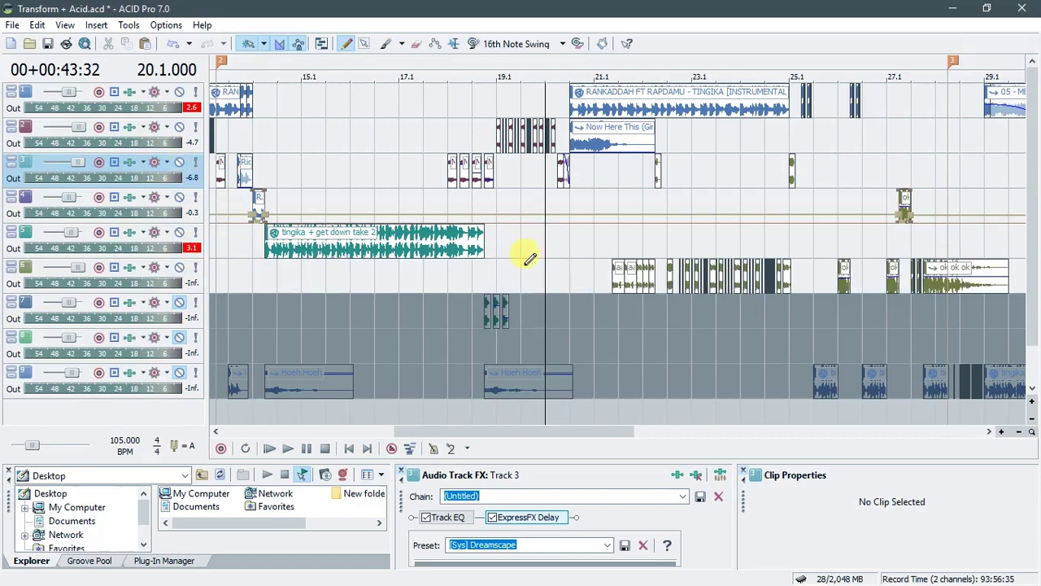
click(259, 264)
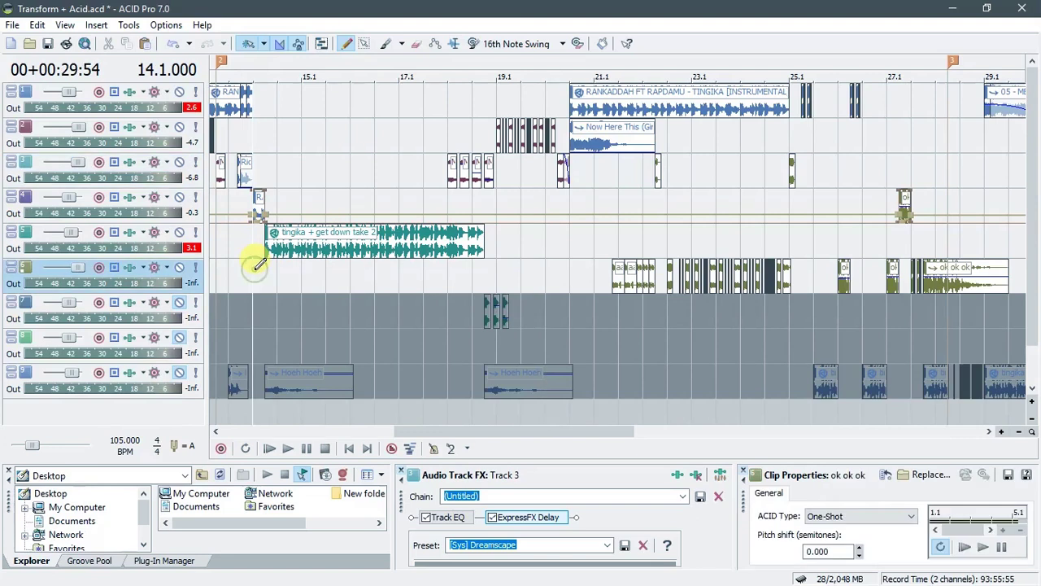
key(space)
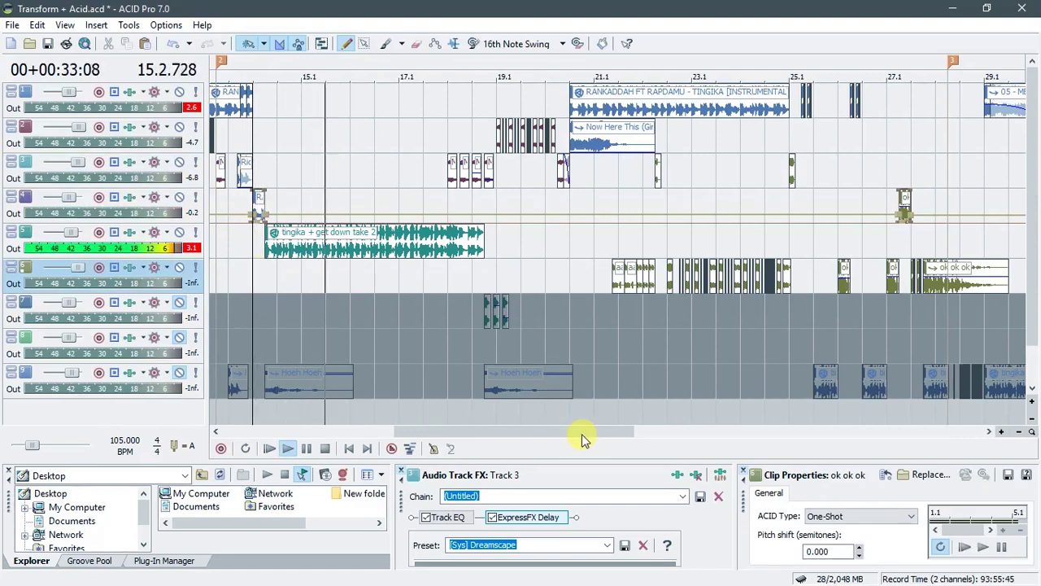
drag(588, 434, 608, 432)
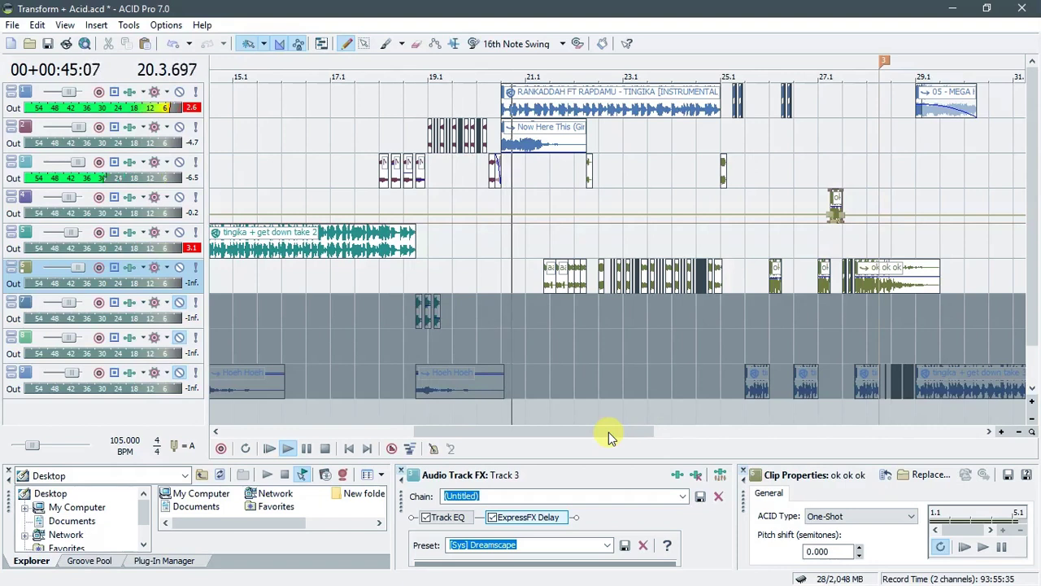
drag(609, 432, 616, 436)
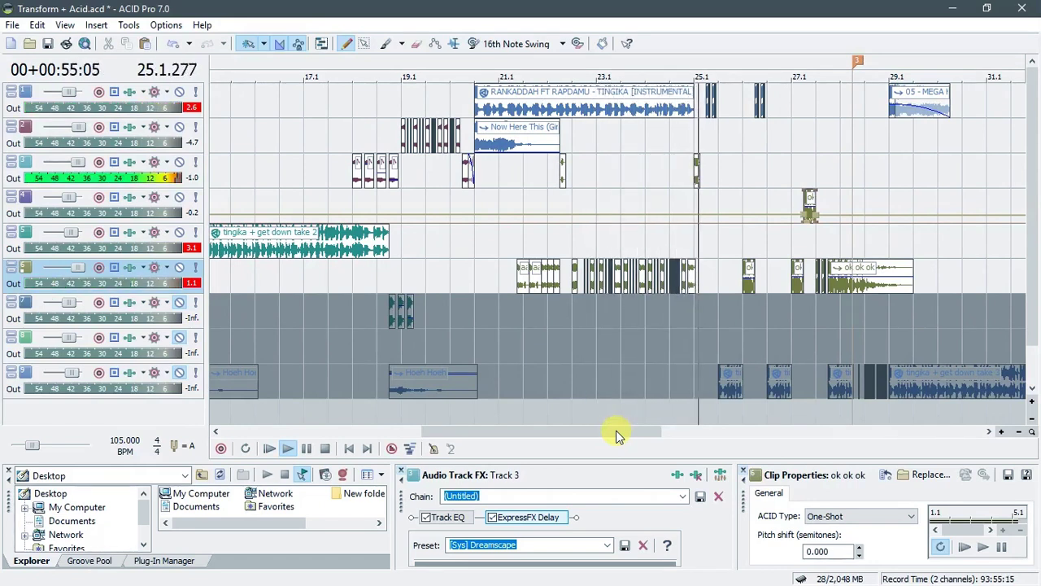
key(space)
- Examine the chopped "aah effec" clips on track 6 up close and play them twice from 23.1.192
drag(599, 432, 656, 431)
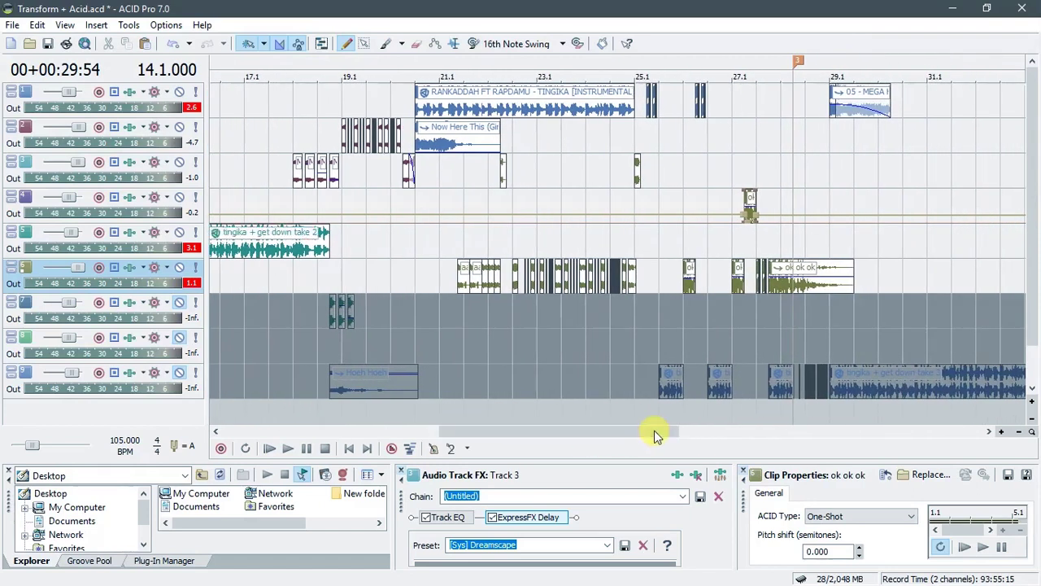
click(553, 285)
scroll(553, 290, up, 5)
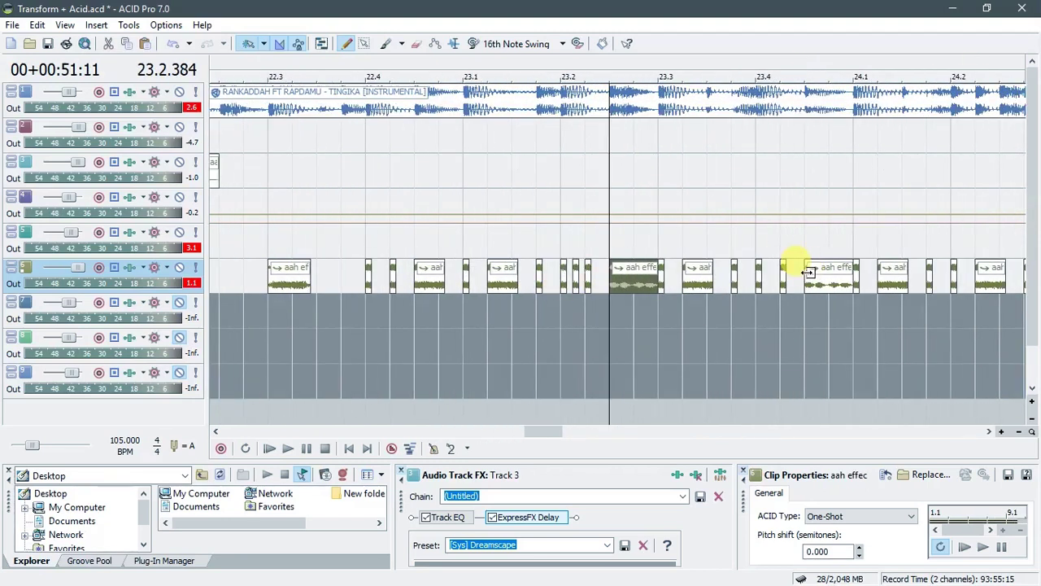
click(489, 307)
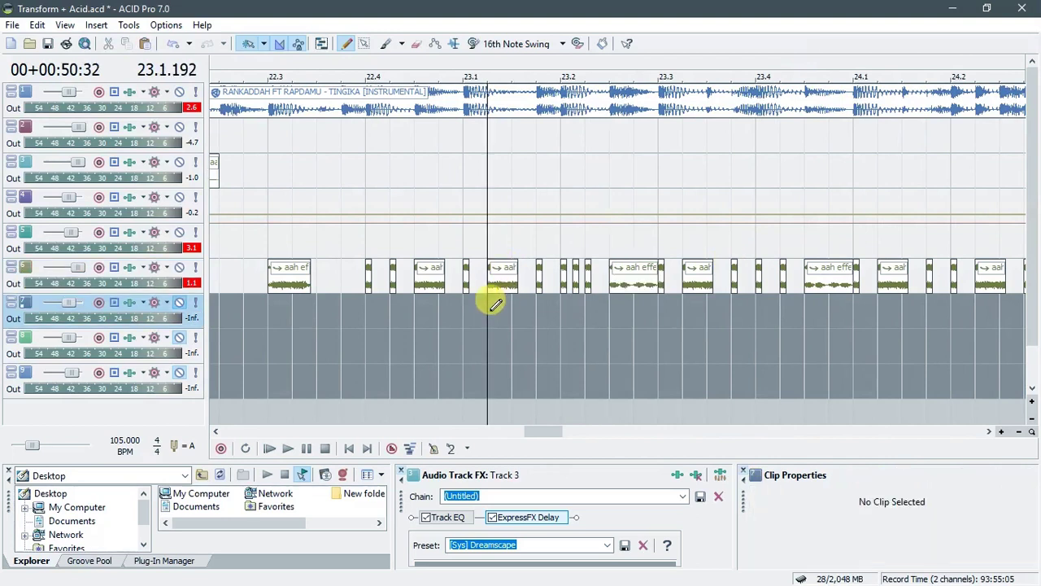
key(space)
key(space)
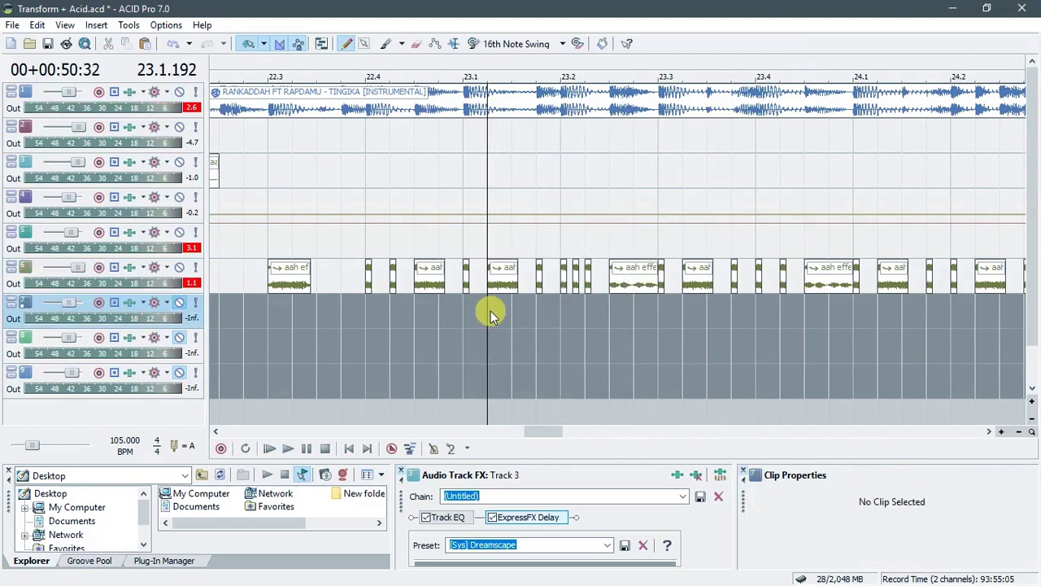
key(space)
key(space)
- Select the "aah effec" clip at 25.1 on track 3 and play the arrangement from there to about 25.3
scroll(490, 314, down, 1)
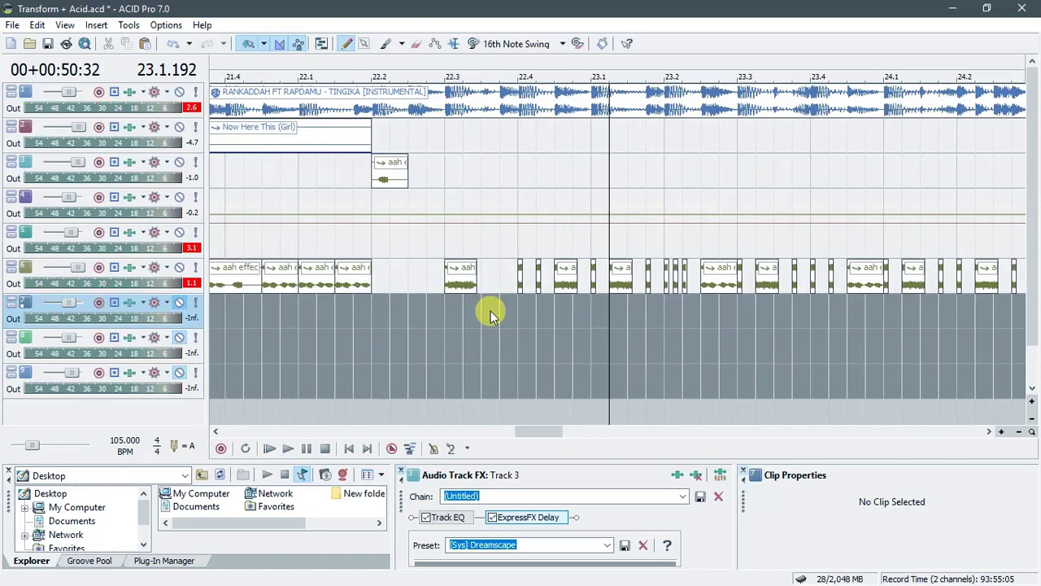
scroll(490, 314, down, 1)
scroll(490, 314, down, 1)
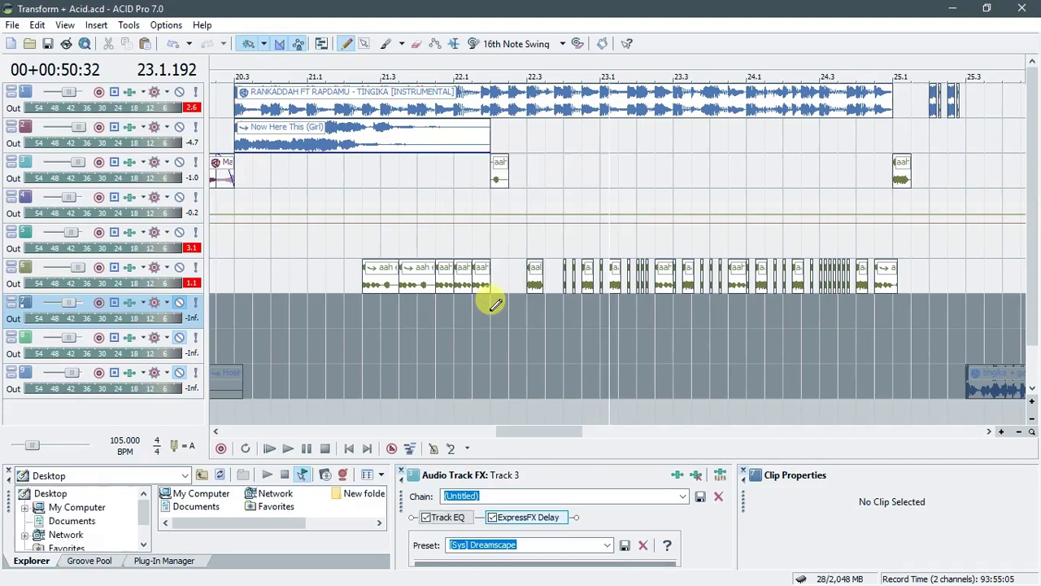
scroll(553, 442, down, 2)
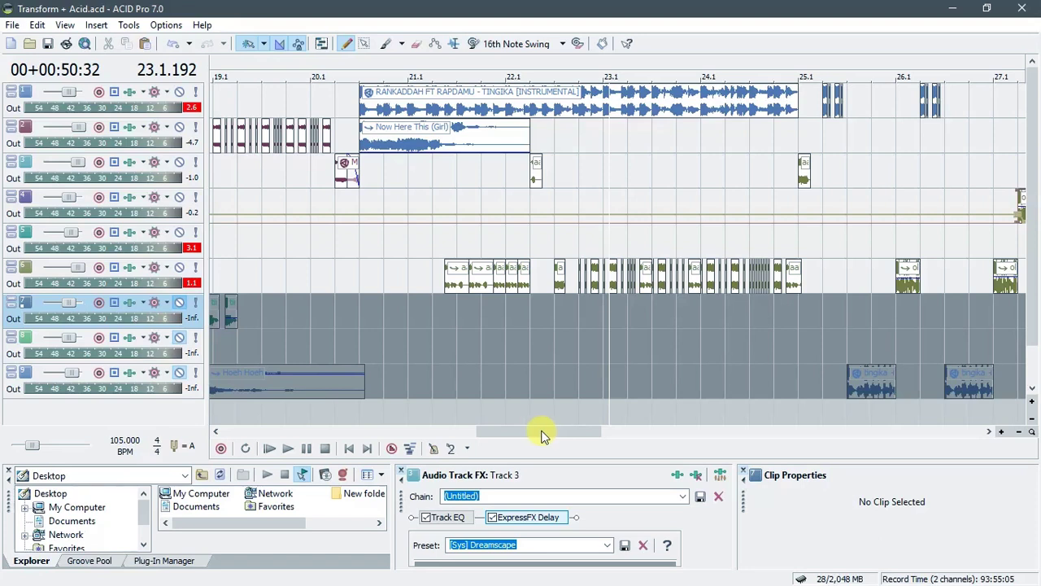
drag(537, 430, 572, 435)
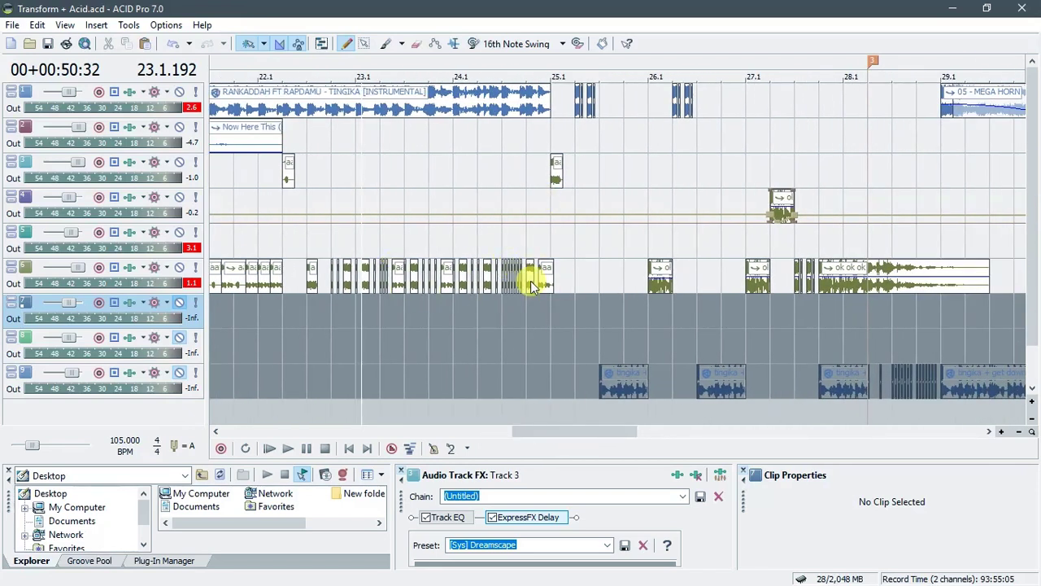
click(553, 162)
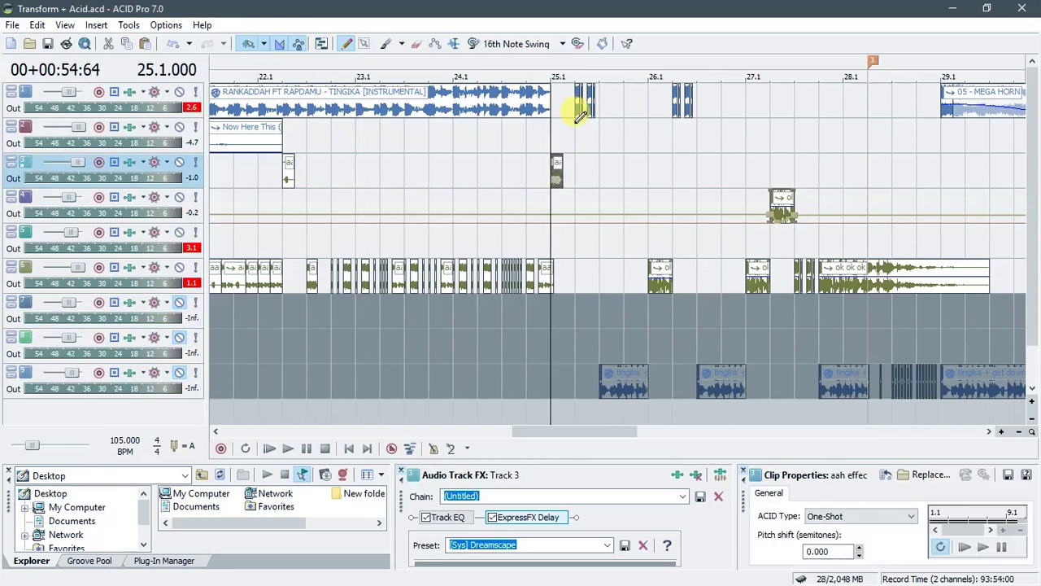
key(space)
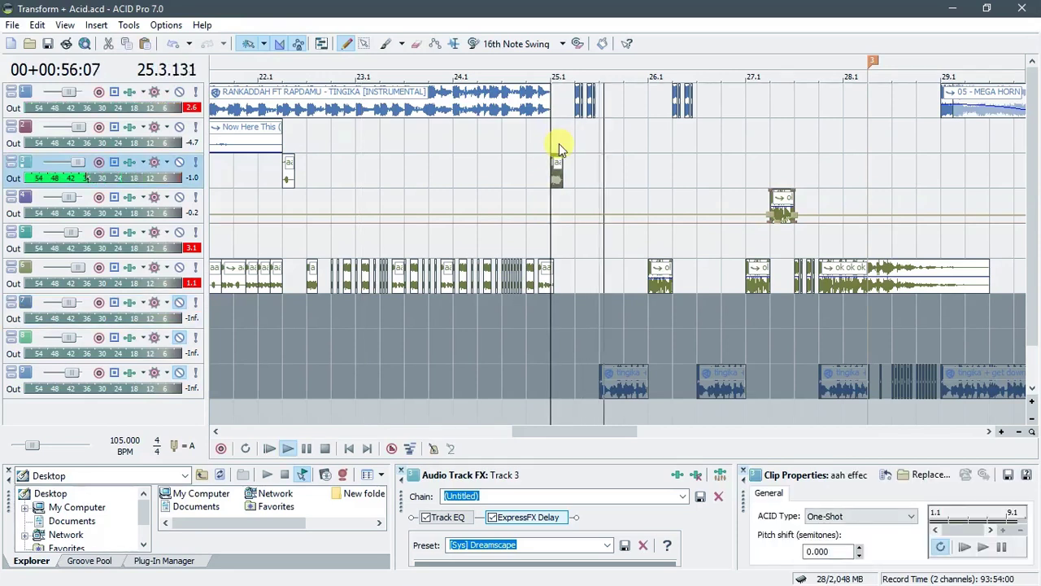
key(space)
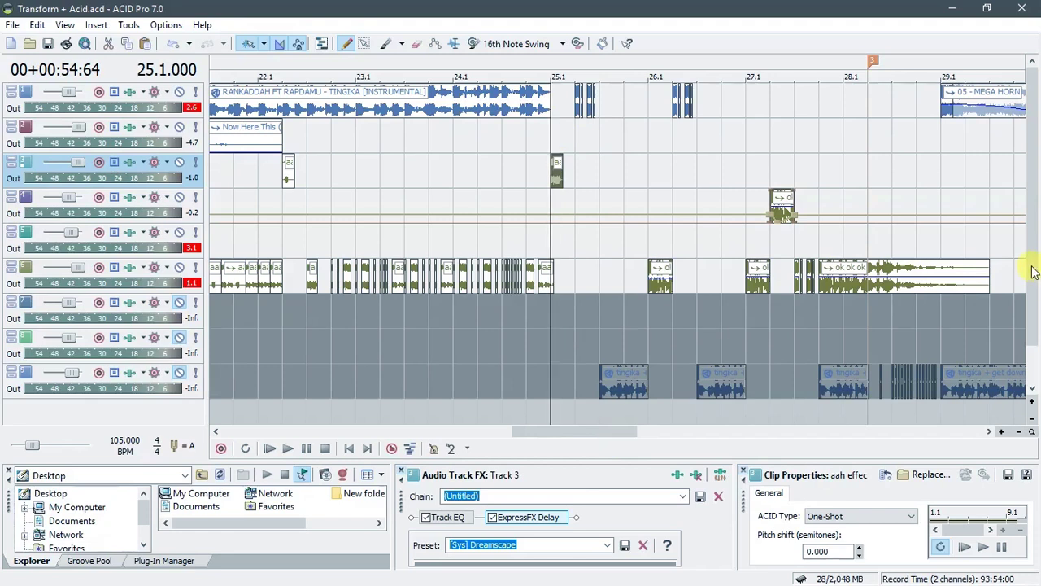
- Switch to File Explorer and select the "tingika + get down take 3" recording in the Serato Recording folder
scroll(1031, 273, down, 1)
key(super)
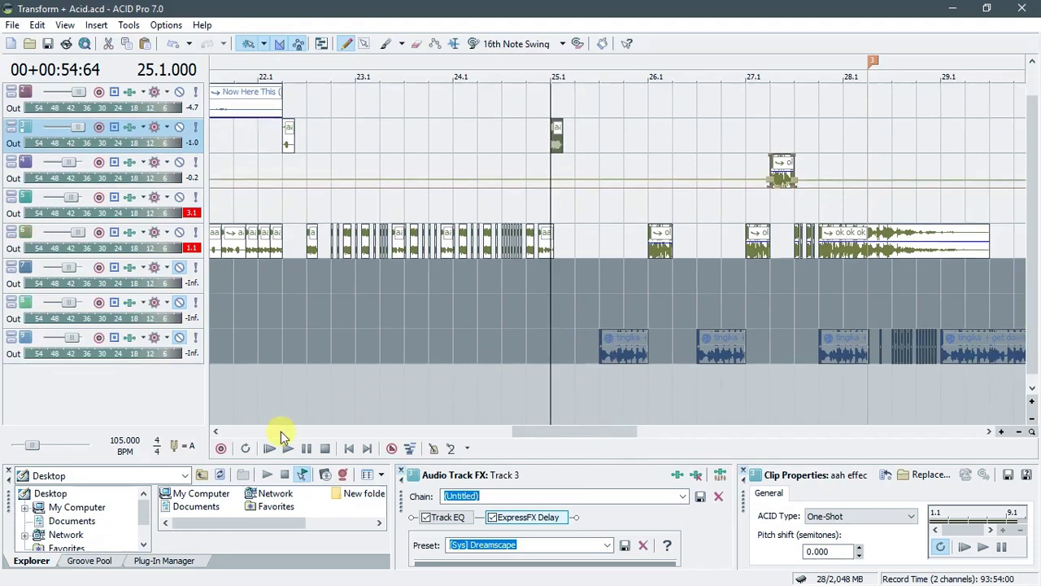
click(102, 579)
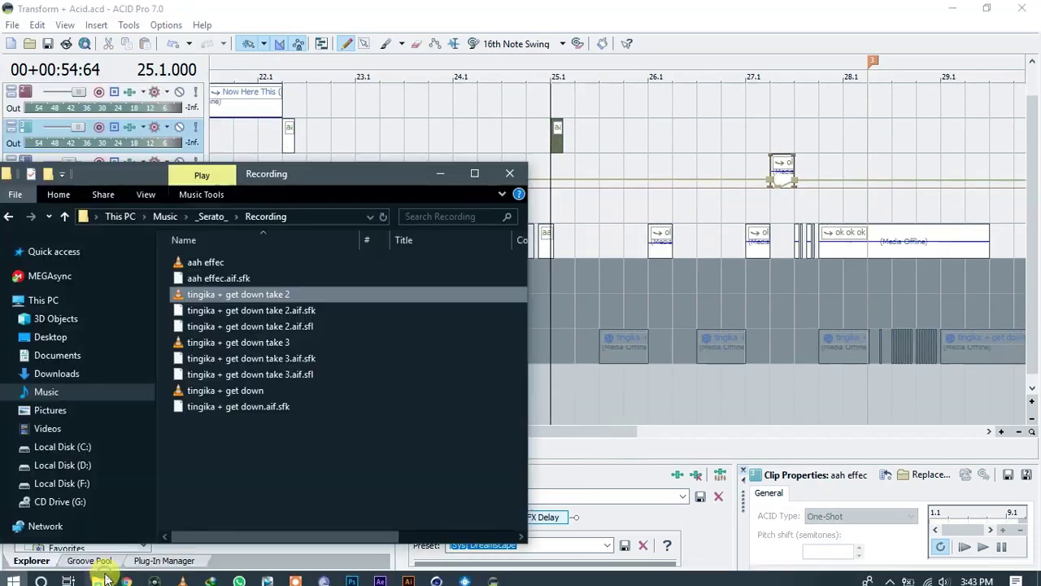
click(271, 343)
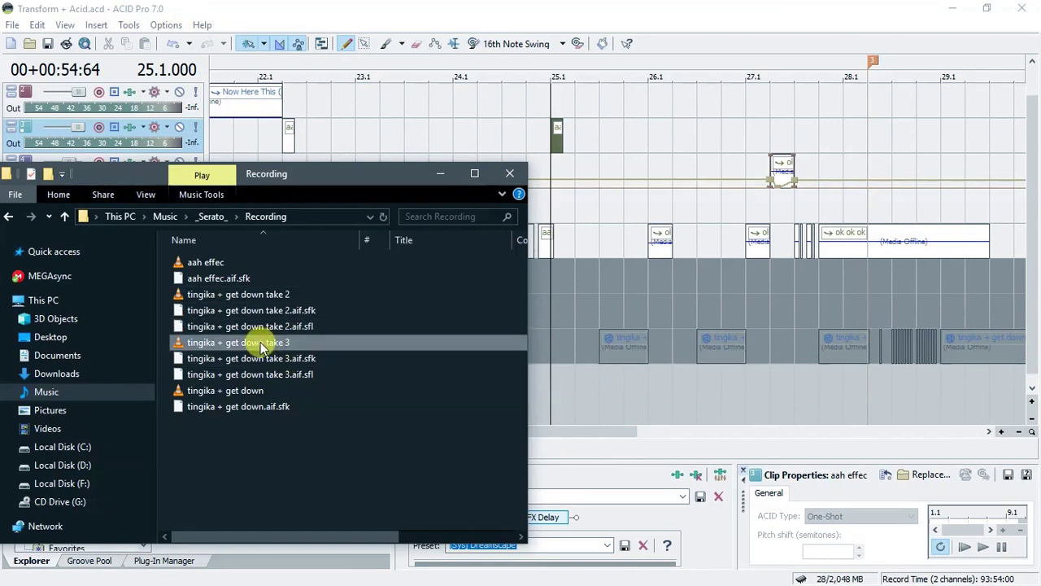
- Switch back to ACID Pro, select the take 3 clip at 25.3 on track 9 and unmute that track
drag(262, 345, 602, 344)
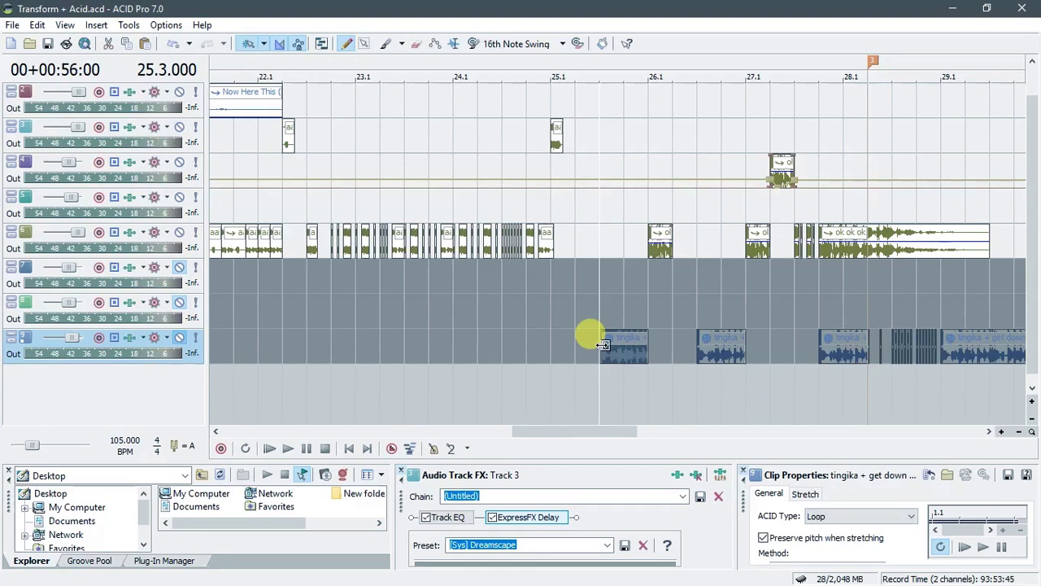
click(624, 347)
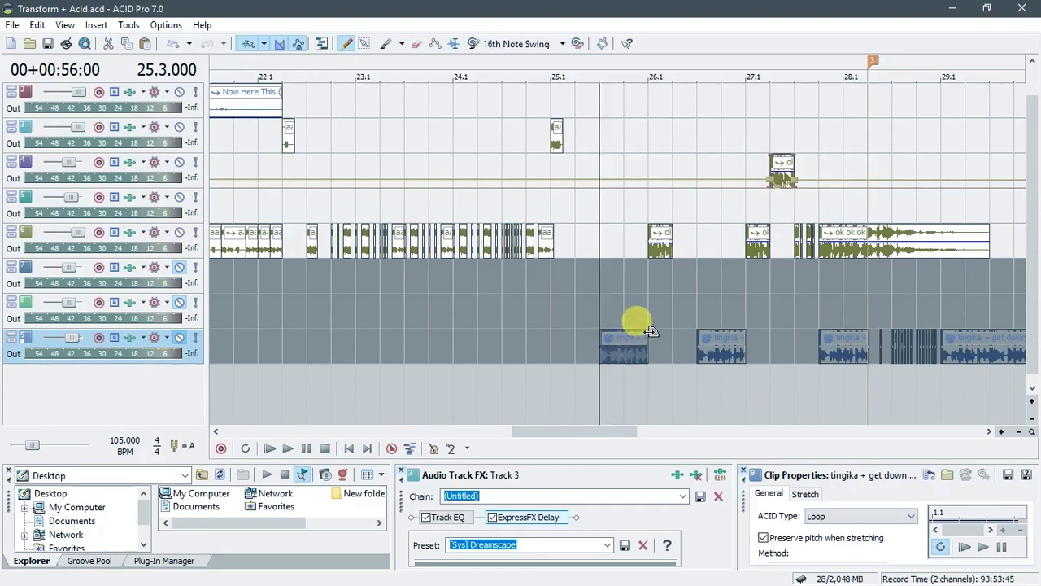
click(180, 339)
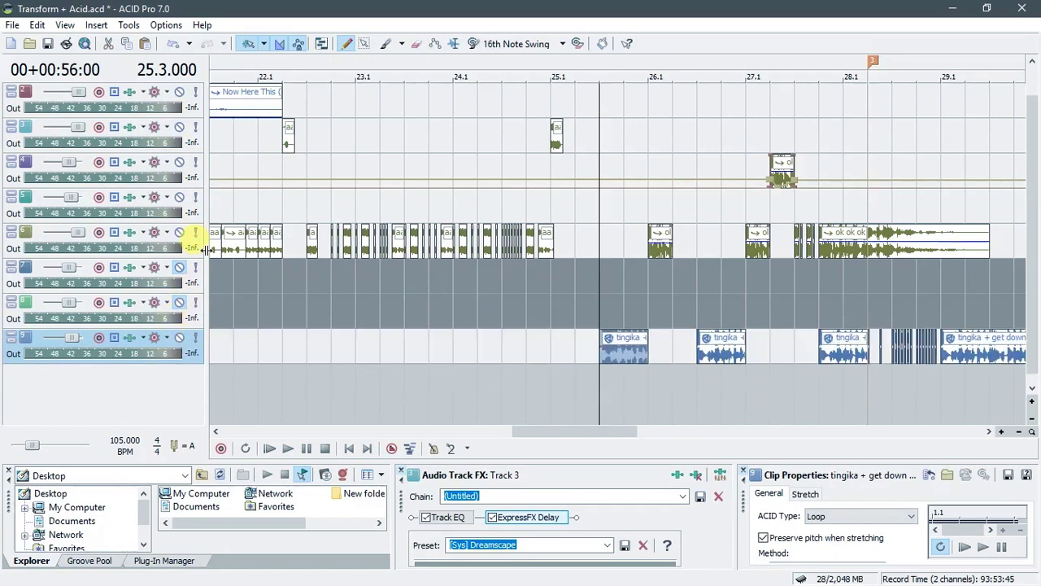
drag(615, 429, 643, 431)
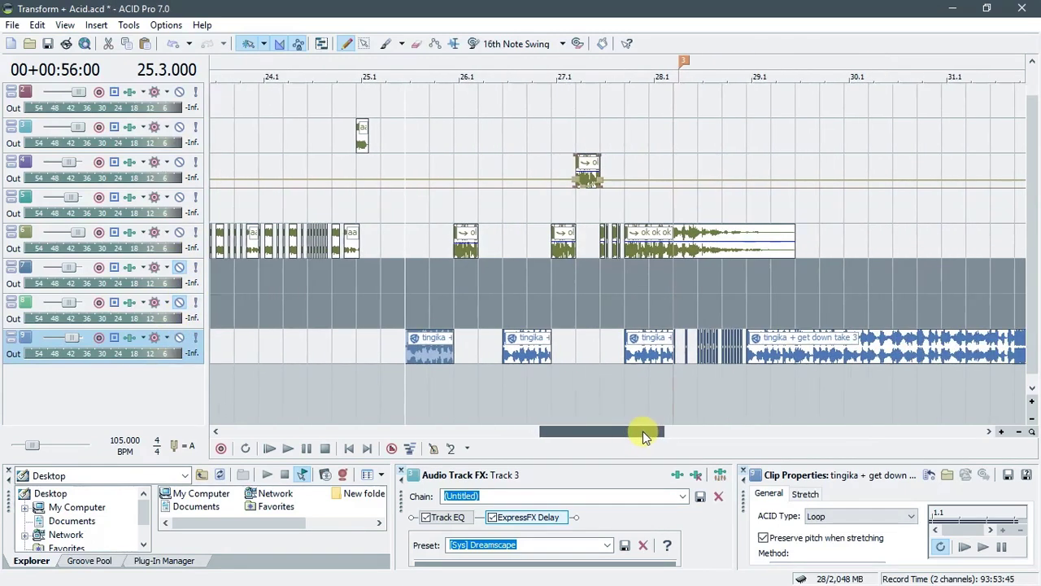
- Select the "ok ok ok" clips on track 6 and view them together with the "05 - MEGA HORN" clip on track 1
click(466, 234)
drag(733, 235, 728, 420)
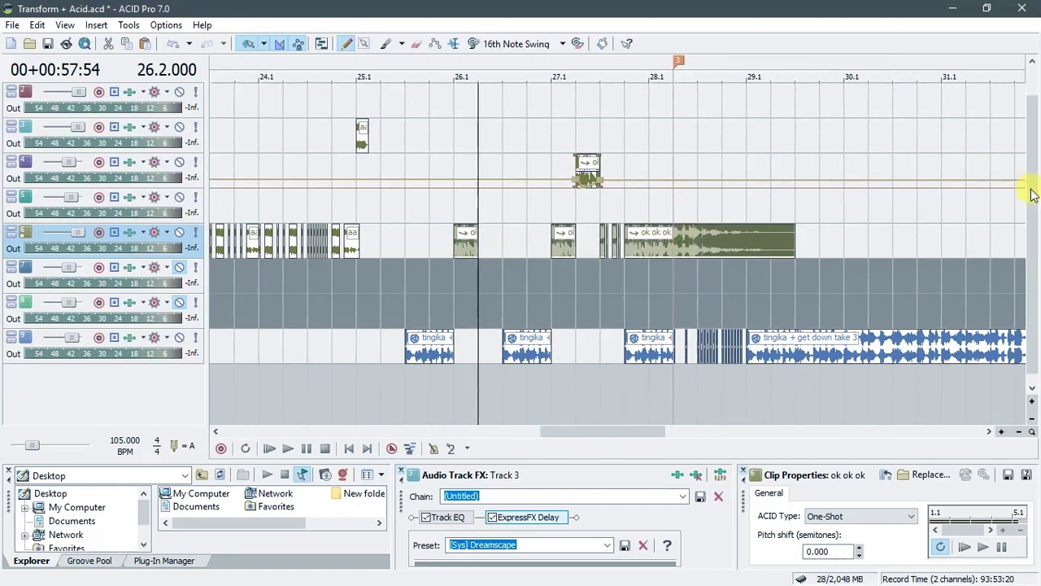
drag(1030, 195, 1031, 159)
drag(757, 106, 757, 133)
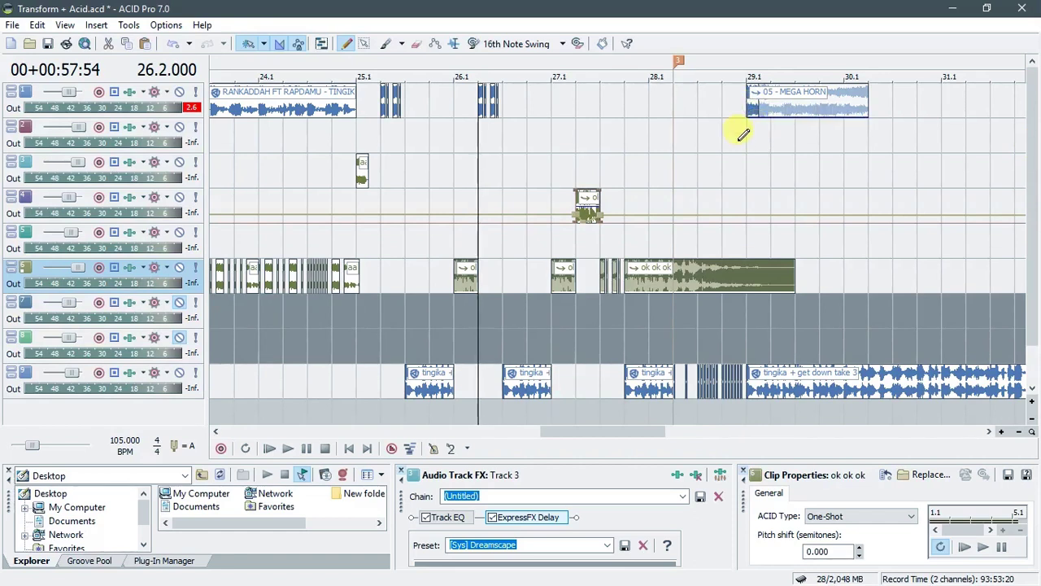
- Play the arrangement from 25.1 to about 37.1 and select the long "tingika + get down take 3" clip at 29.1 on track 9
click(354, 332)
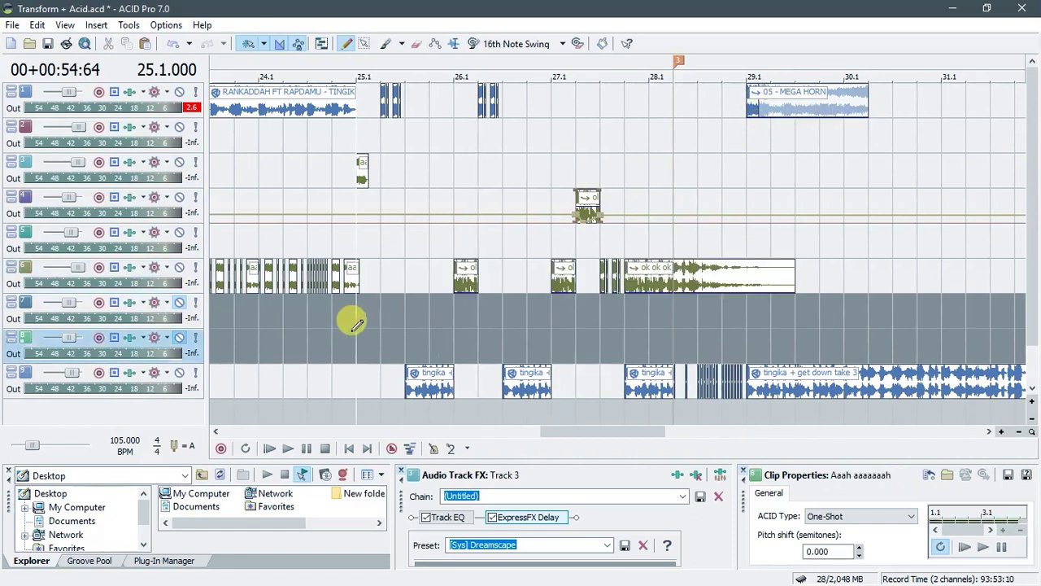
key(space)
key(space)
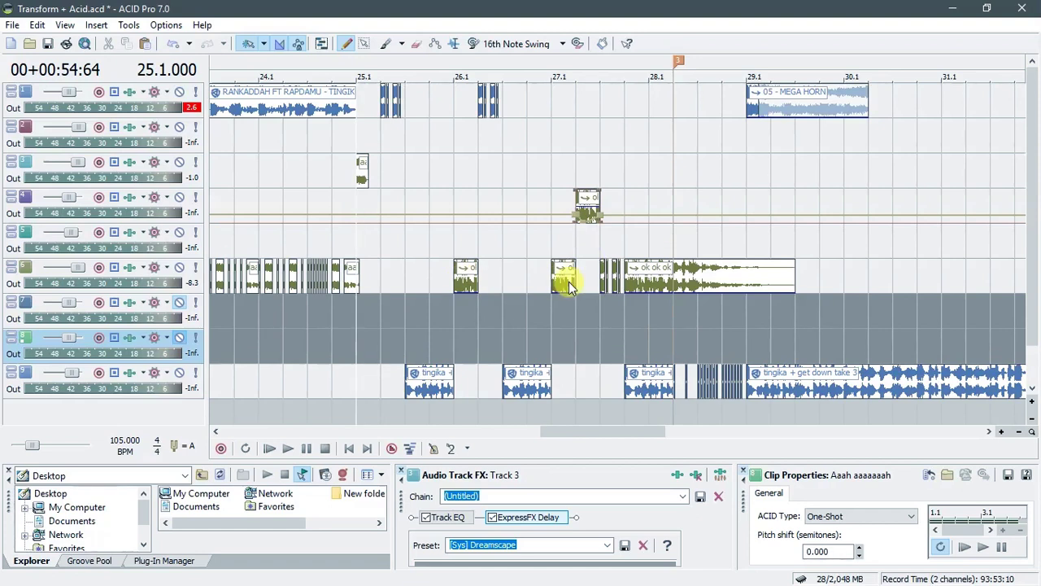
key(space)
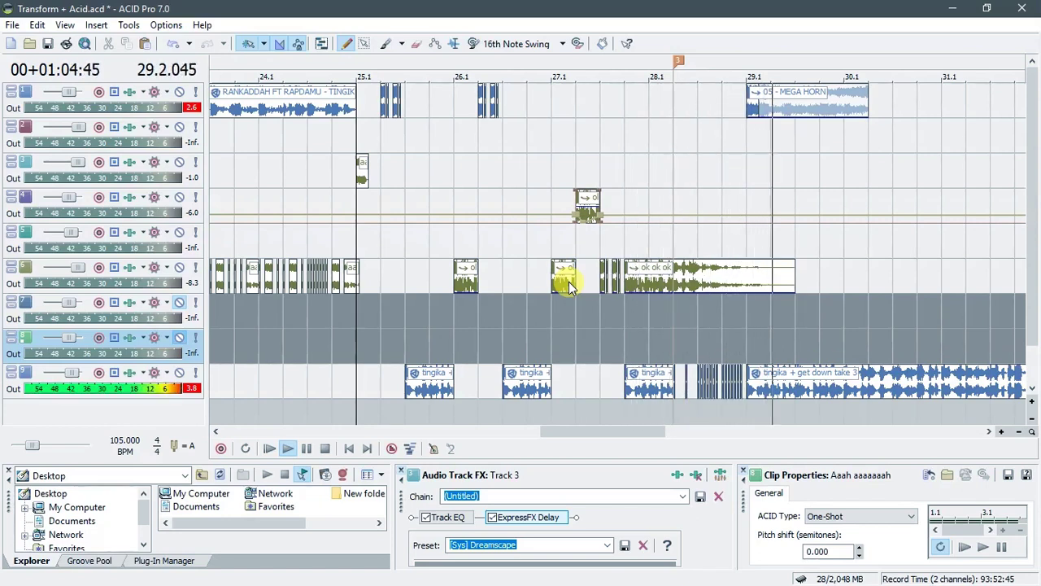
drag(632, 437, 713, 437)
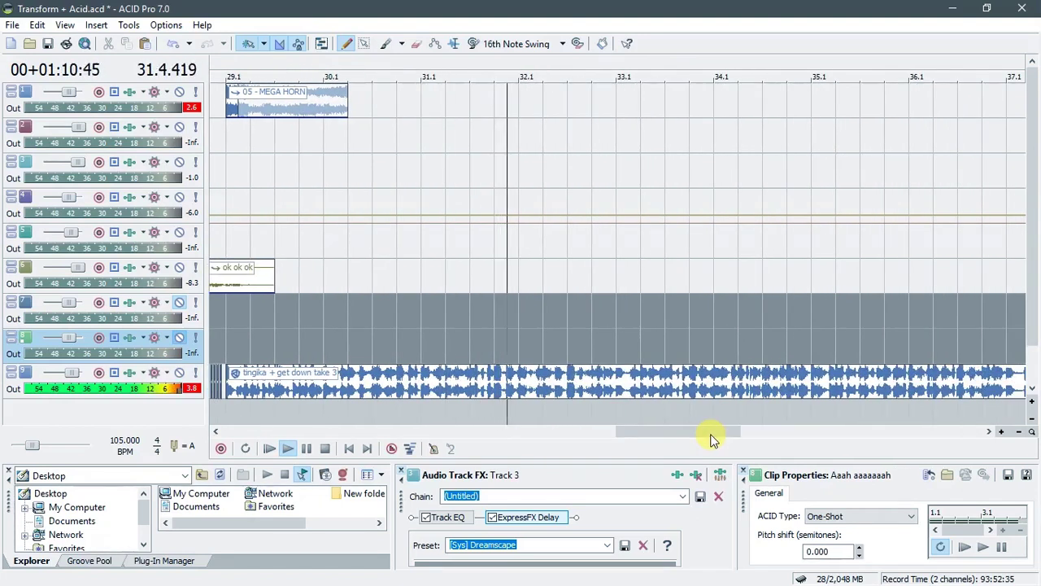
click(755, 379)
scroll(756, 379, down, 2)
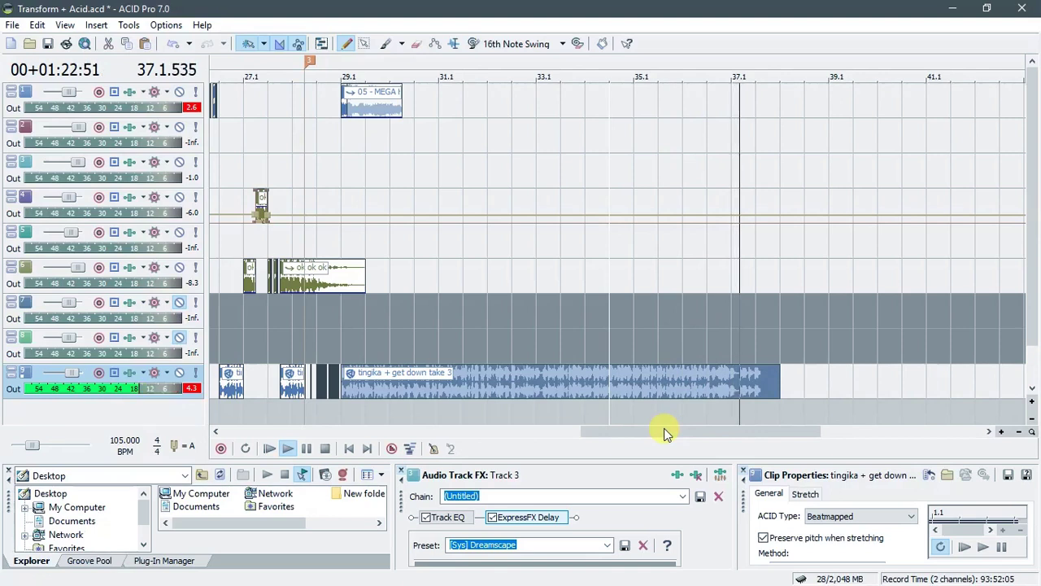
key(space)
- Lower the gain of track 6's "ok ok ok" clips at 26.1, at 27.1 to -6.8 dB and at 27.4 to about -7.7 dB
drag(664, 432, 600, 428)
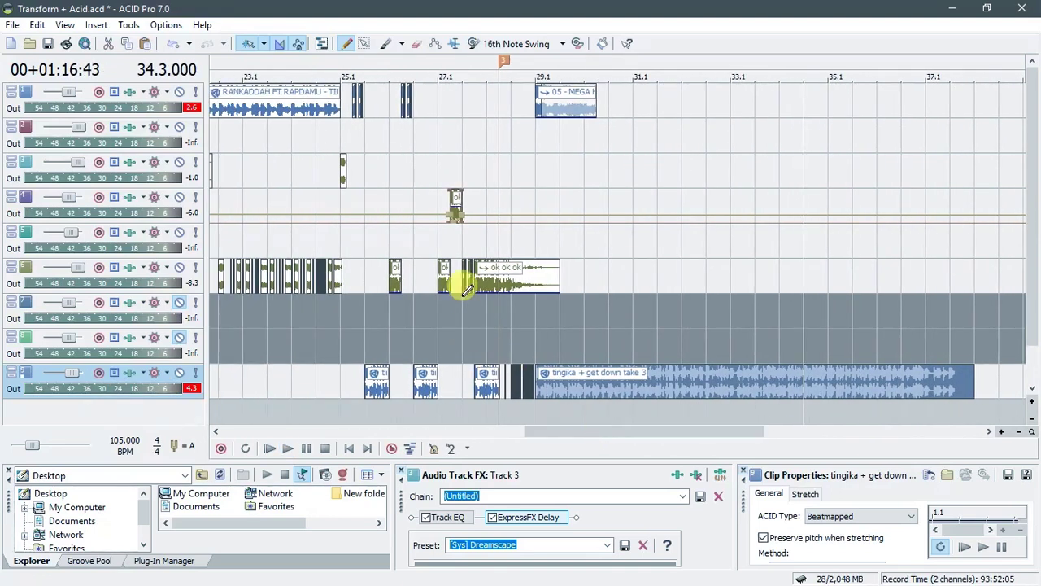
click(392, 276)
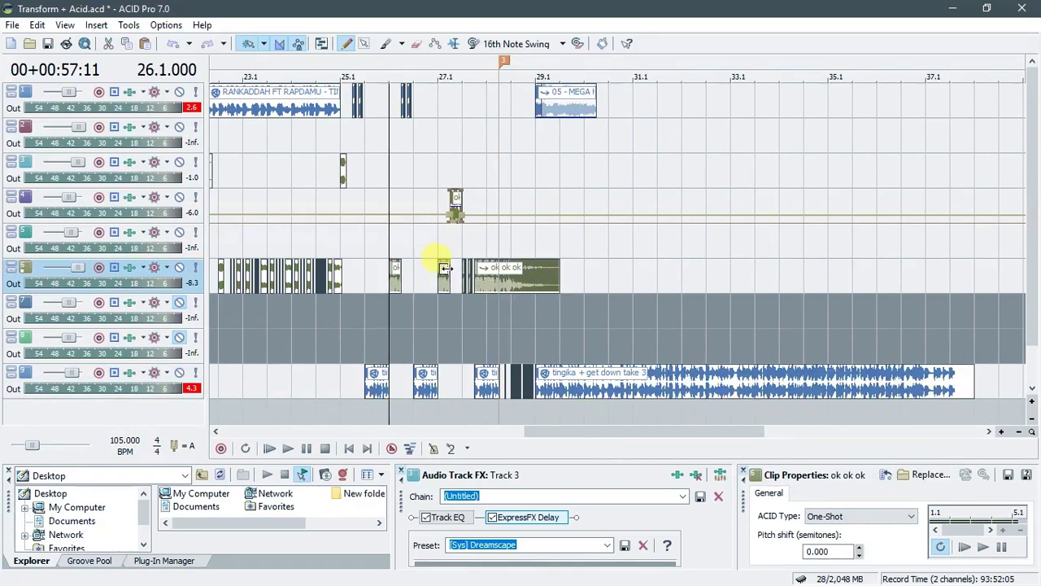
drag(396, 298, 448, 293)
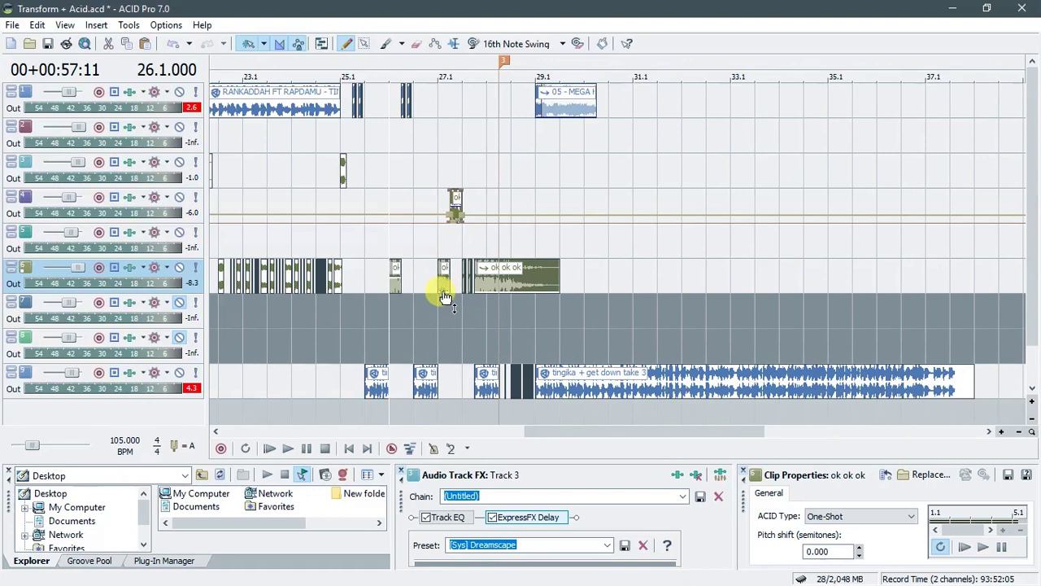
click(439, 280)
scroll(439, 280, up, 3)
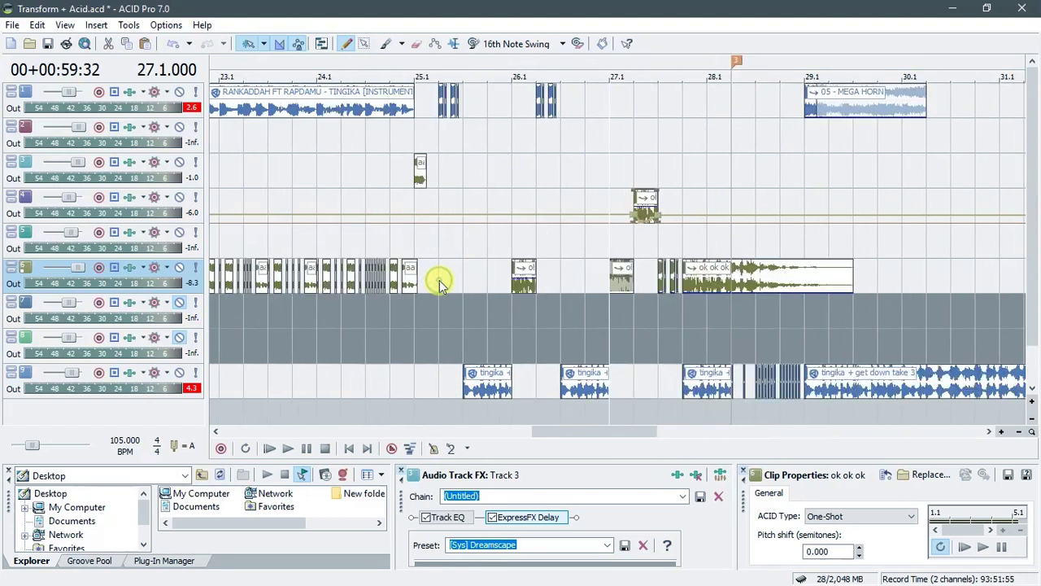
drag(632, 300, 634, 282)
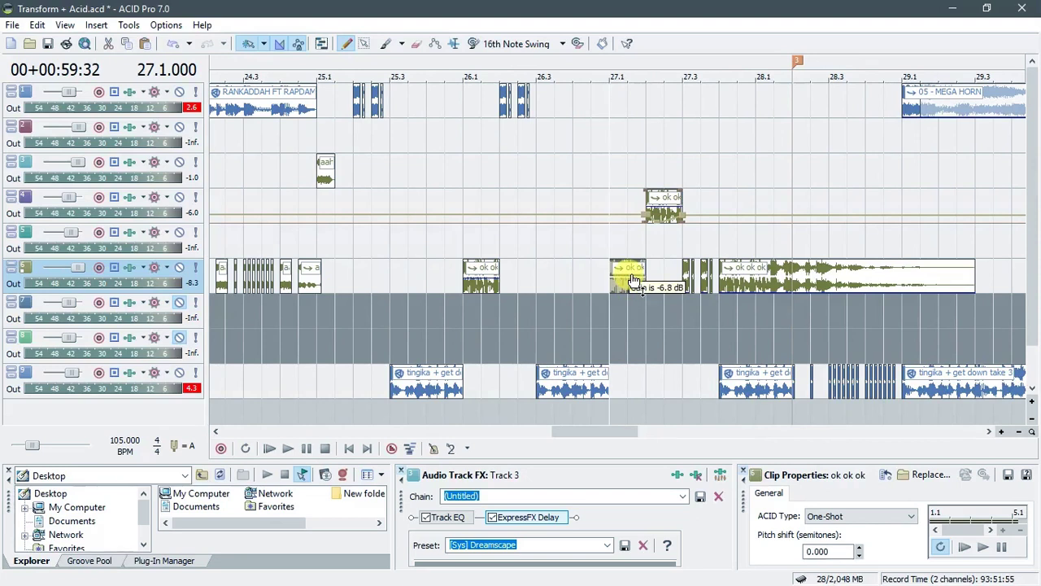
drag(825, 290, 827, 282)
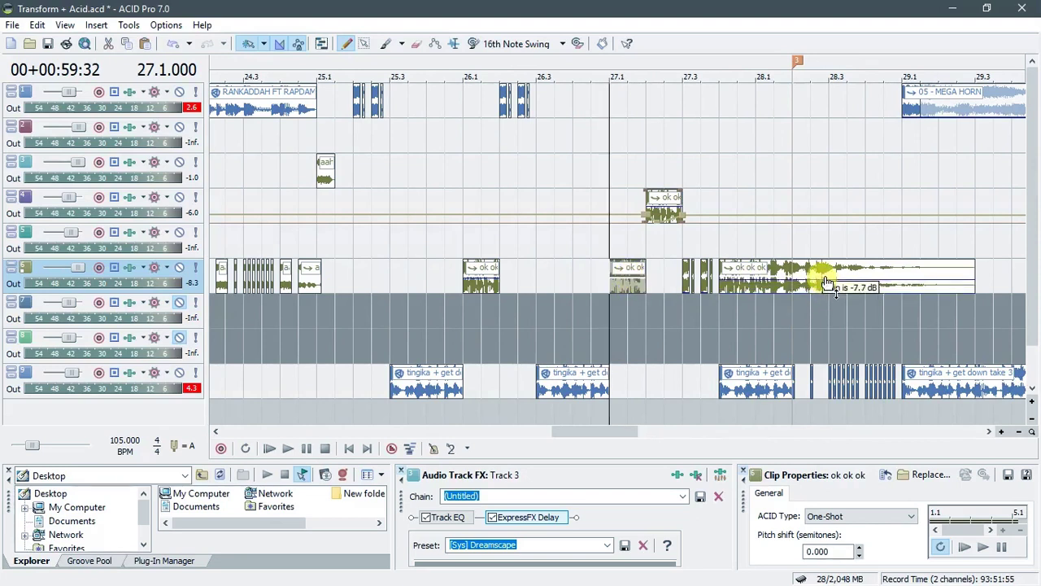
- Lower the gain of the four short "ok ok ok" chops between 27.3 and 27.4 on track 6, setting the first to about -6.4 dB
click(688, 276)
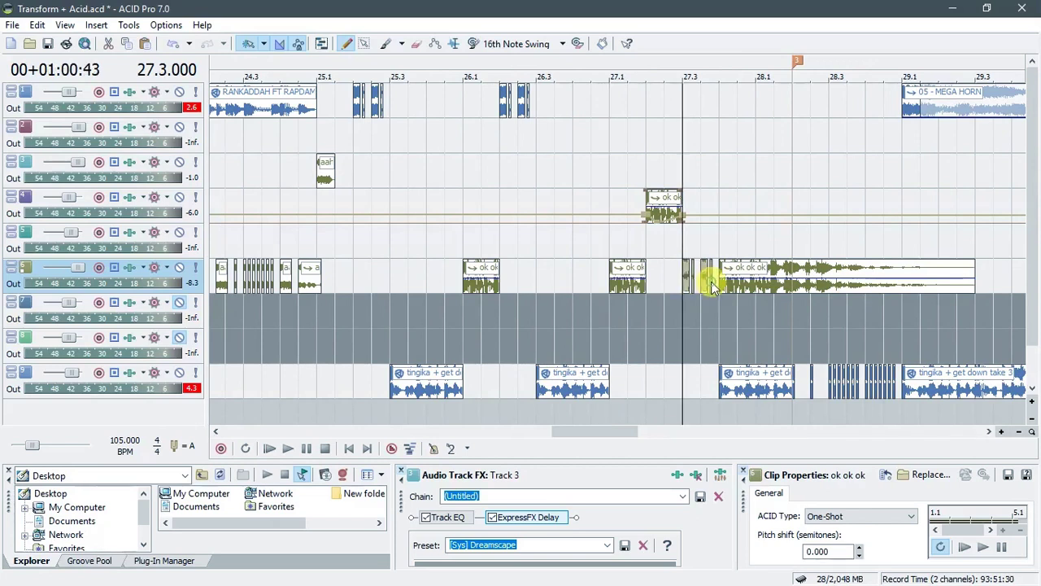
scroll(705, 286, up, 3)
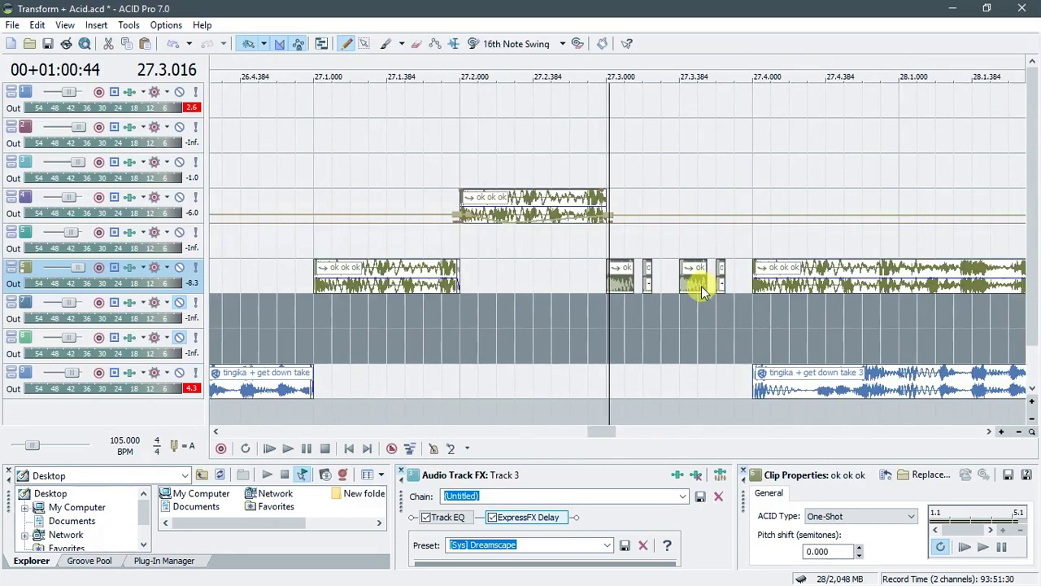
click(699, 281)
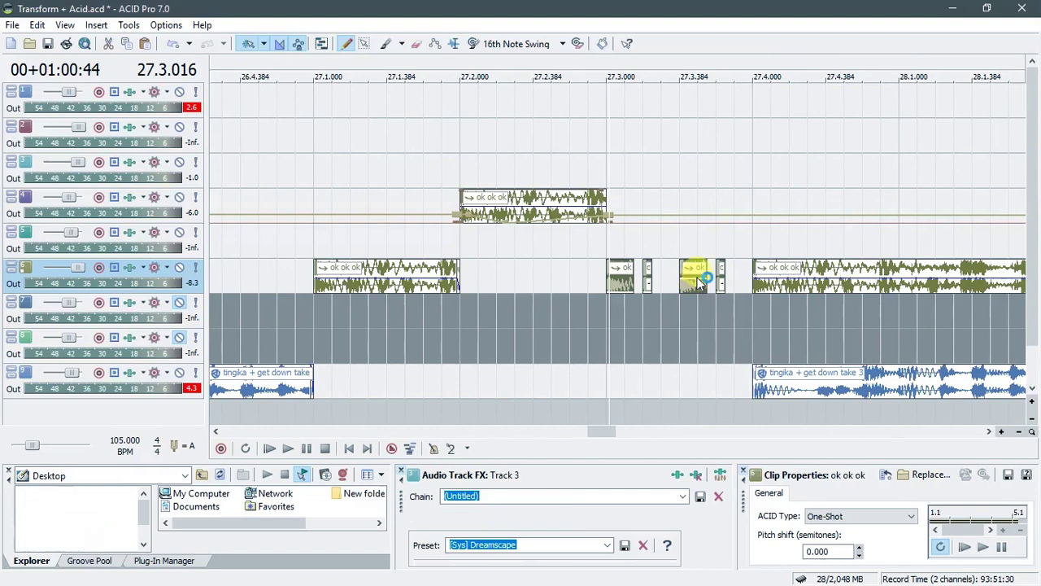
scroll(699, 281, up, 1)
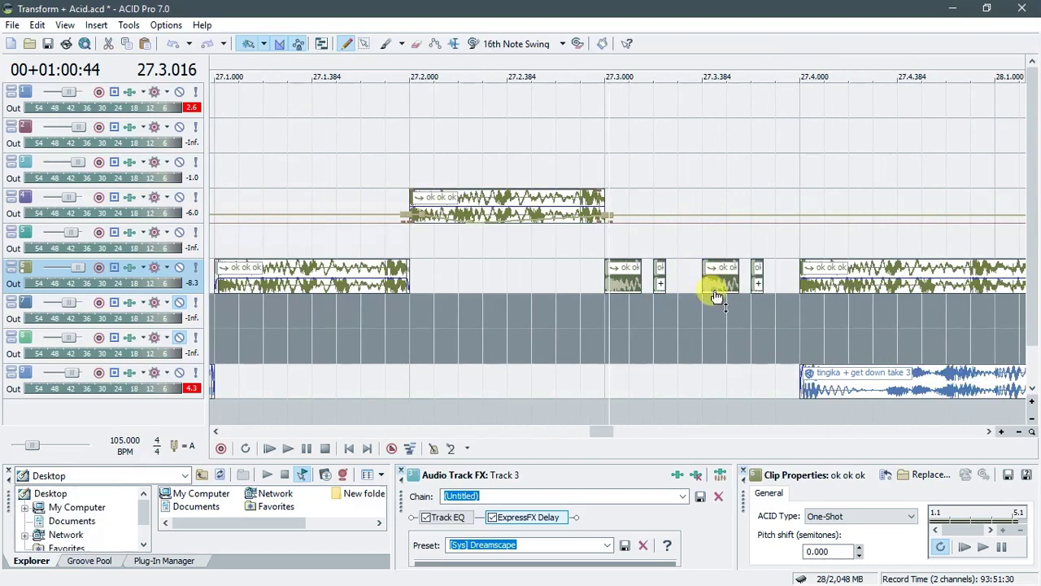
drag(717, 264, 760, 283)
click(755, 286)
scroll(748, 284, up, 3)
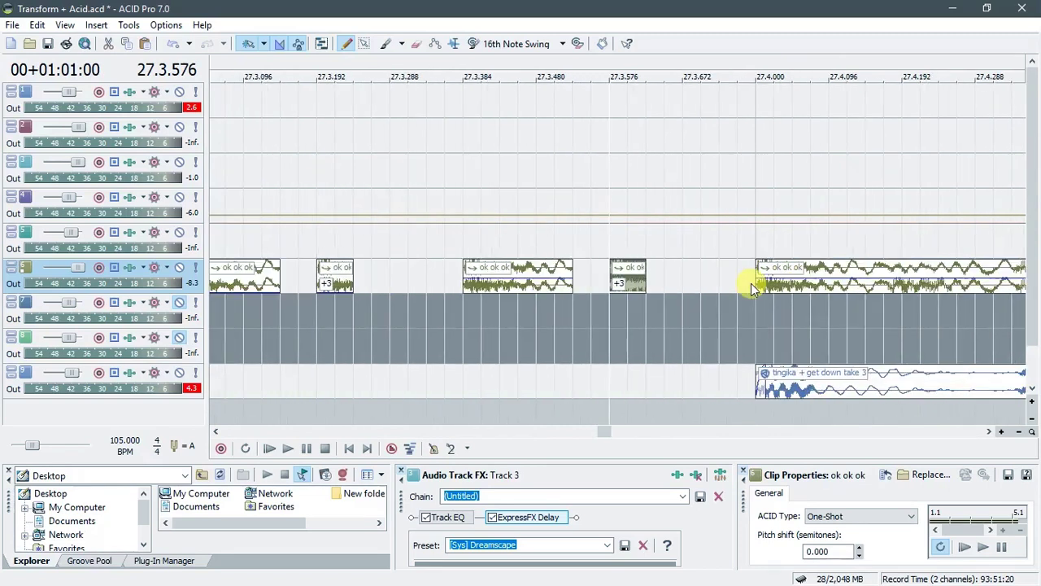
drag(640, 291, 643, 278)
drag(343, 264, 350, 278)
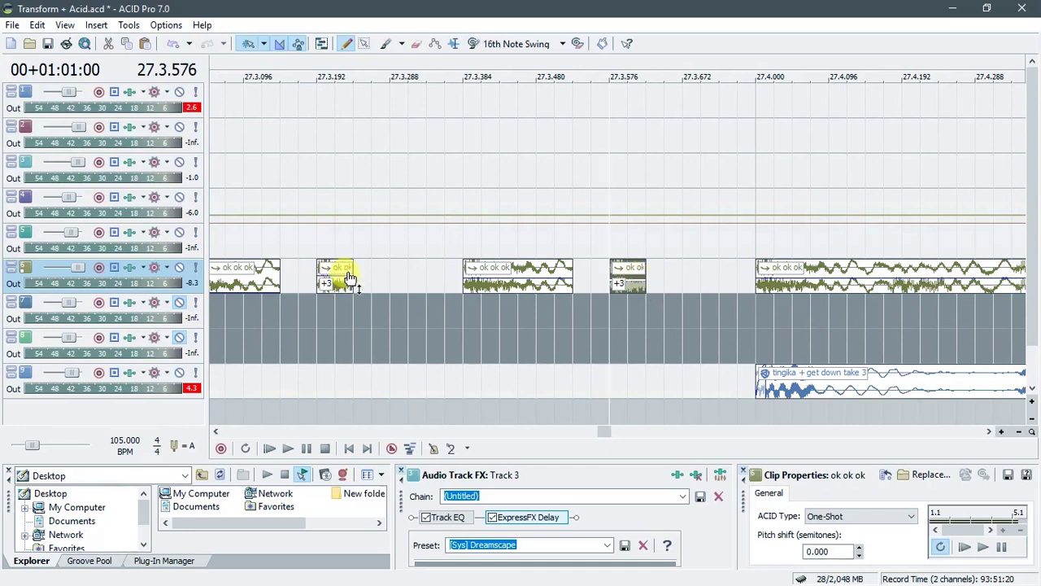
click(216, 431)
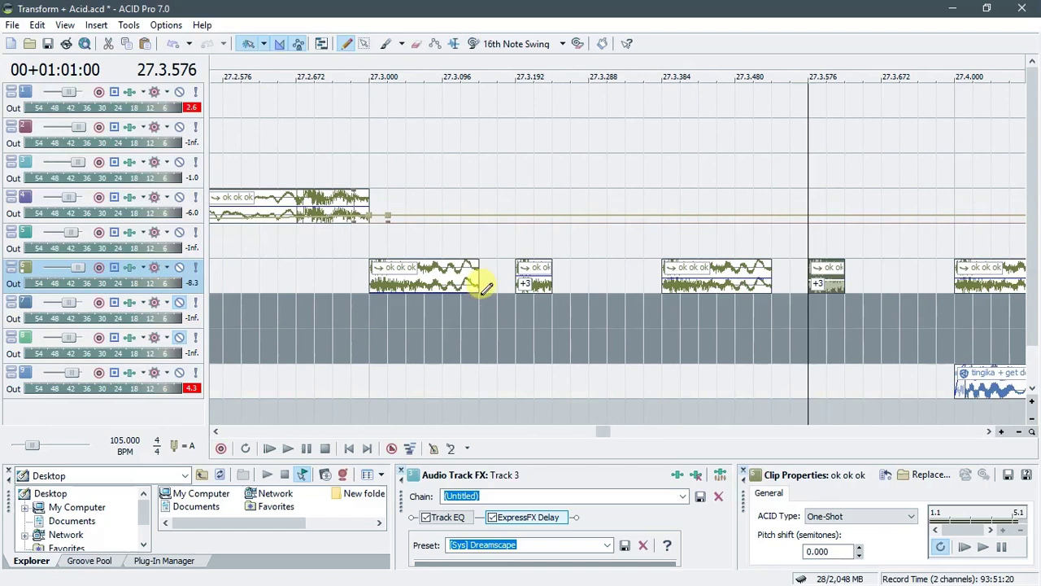
drag(476, 298, 476, 285)
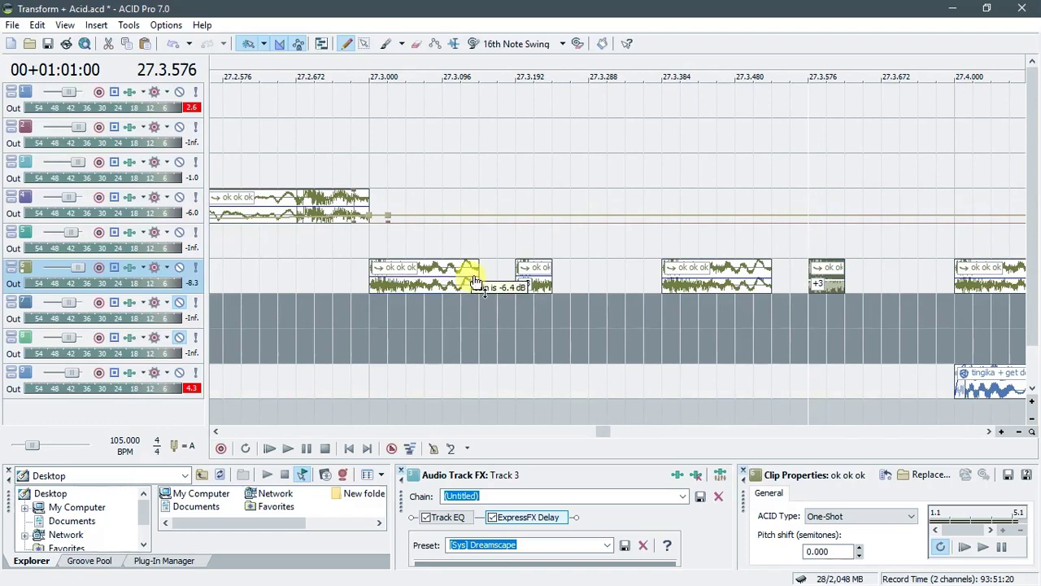
scroll(476, 281, down, 5)
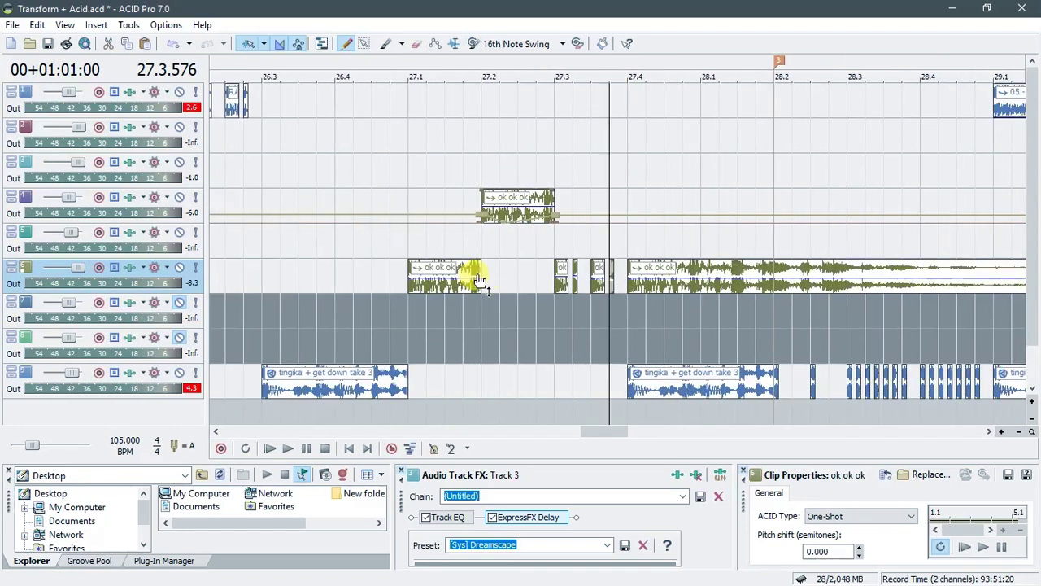
- Lower the gain of the "05 - MEGA HORN" clip at 29.1 on track 1 to about -7.7 dB and fade it out
drag(1011, 123, 1013, 113)
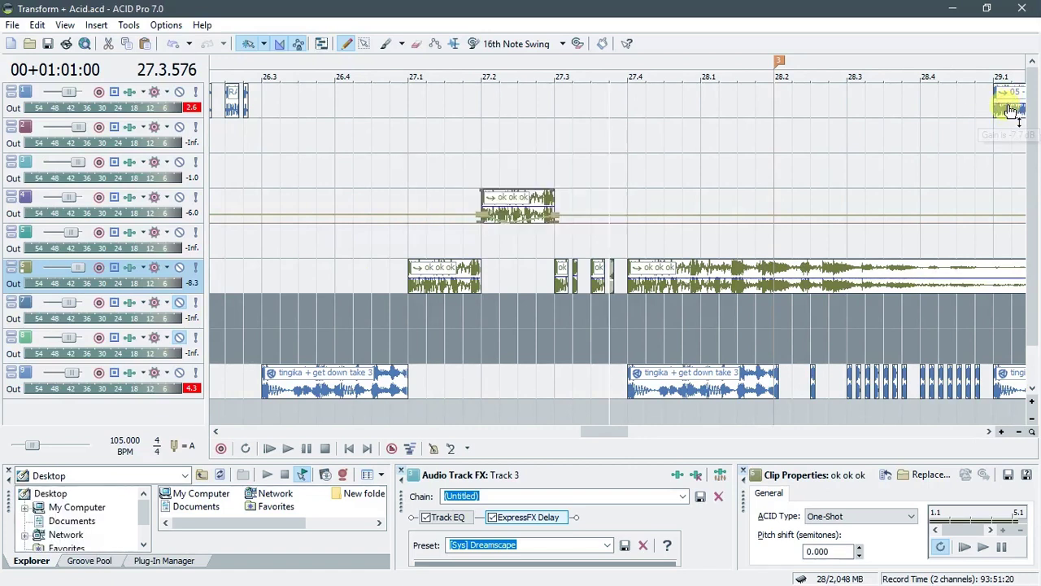
scroll(1012, 106, down, 4)
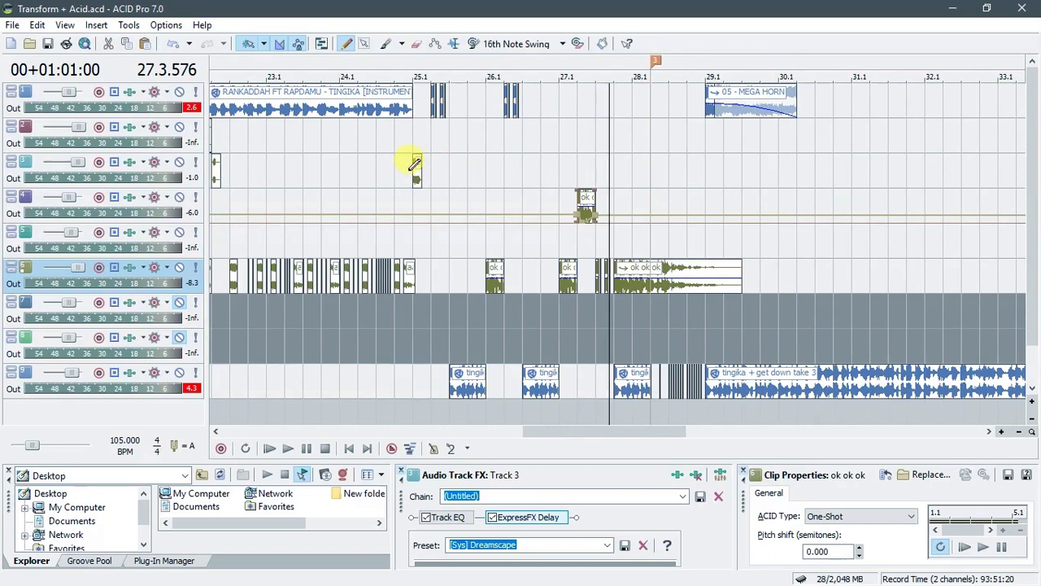
click(414, 163)
scroll(408, 169, down, 2)
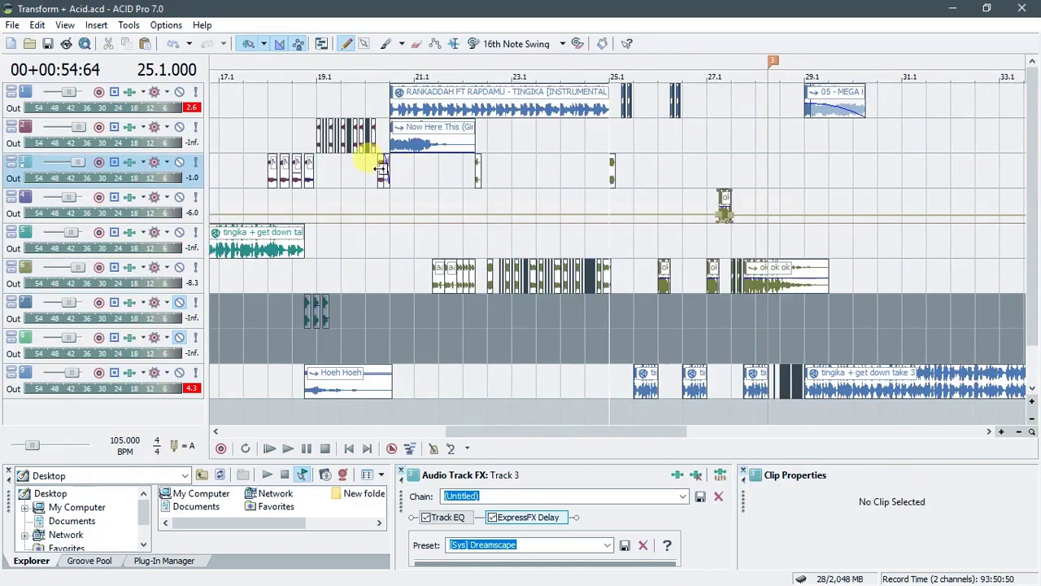
- Select the Madtraxx clip at 20.2 on track 3 and lower the gain of the "Now Here This (Girl)" clip at 20.3 on track 2
click(379, 168)
scroll(372, 163, up, 4)
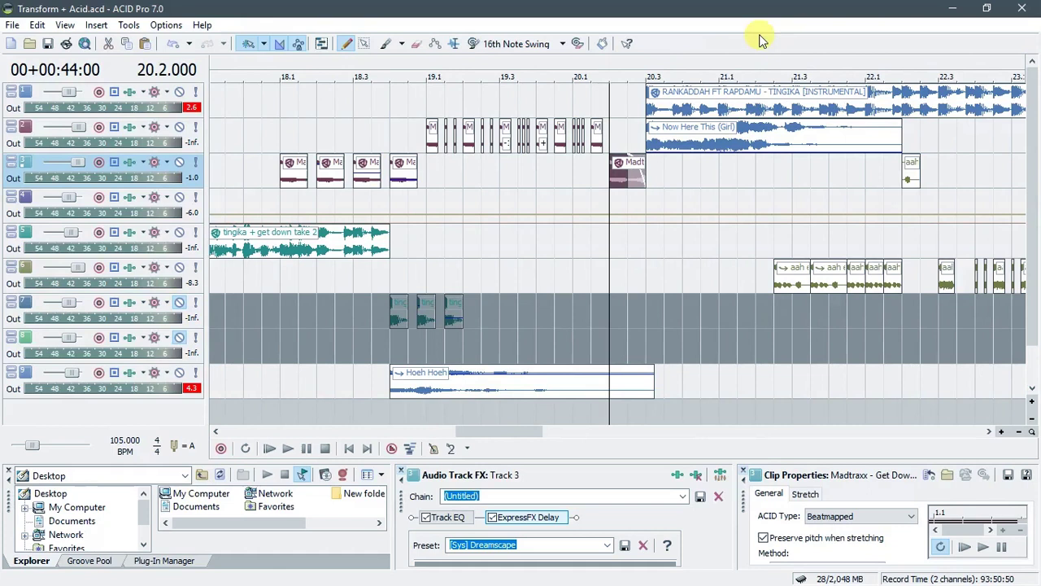
drag(889, 122, 889, 145)
scroll(888, 145, down, 5)
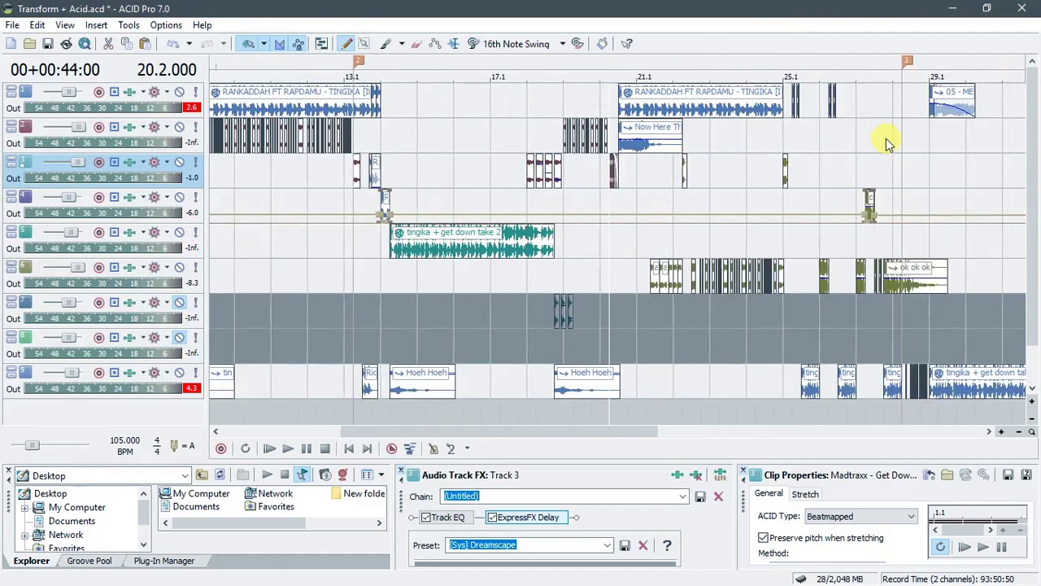
- Lower the gain of the "Richie G Dj Sub Plain" clip at 13.3.576 on track 3 and fade out its end
click(369, 177)
scroll(369, 176, up, 6)
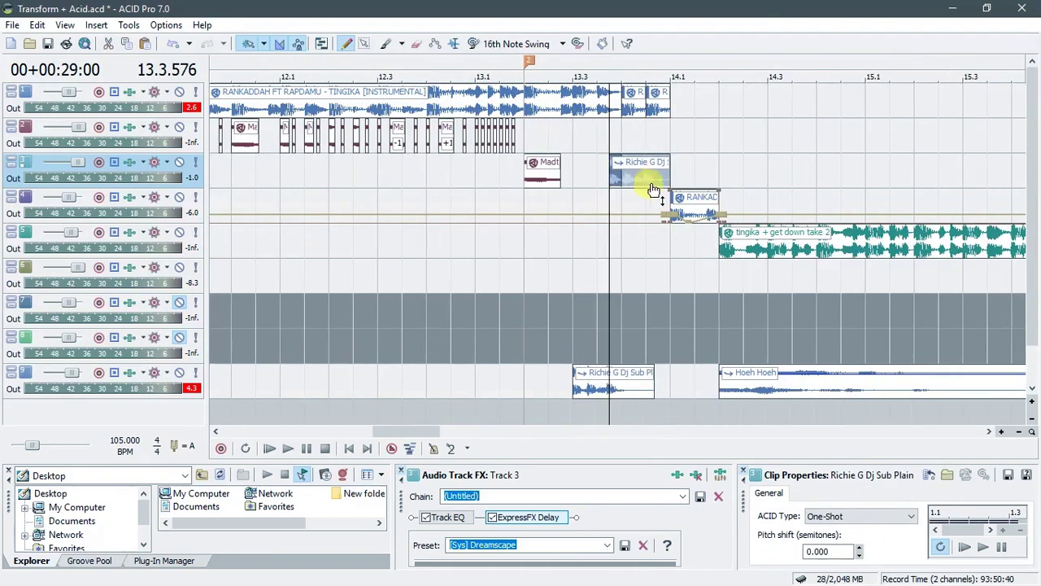
drag(644, 190, 645, 183)
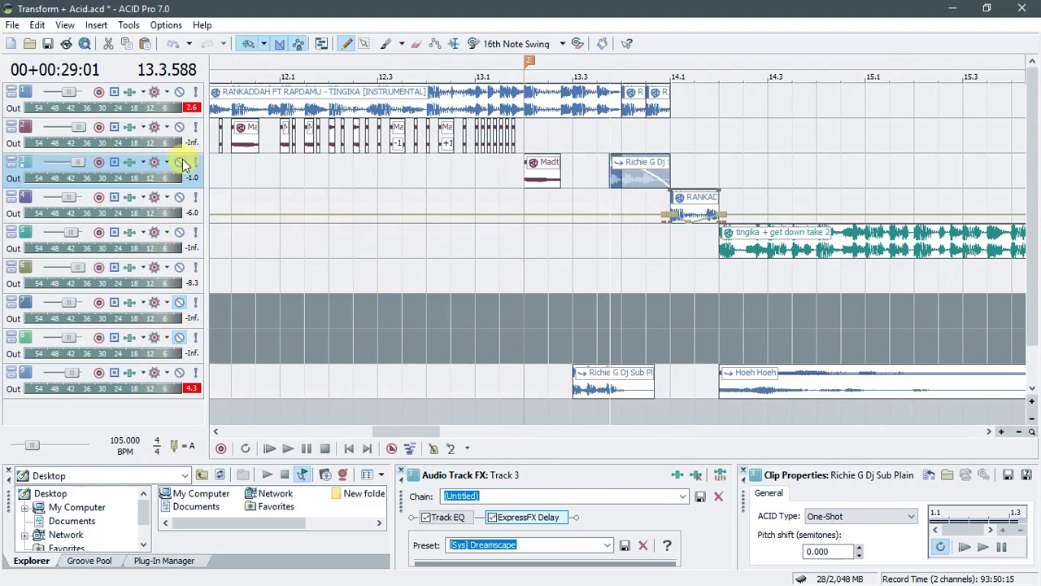
- Unmute tracks 7 and 8 and bring the whole arrangement into view
click(181, 332)
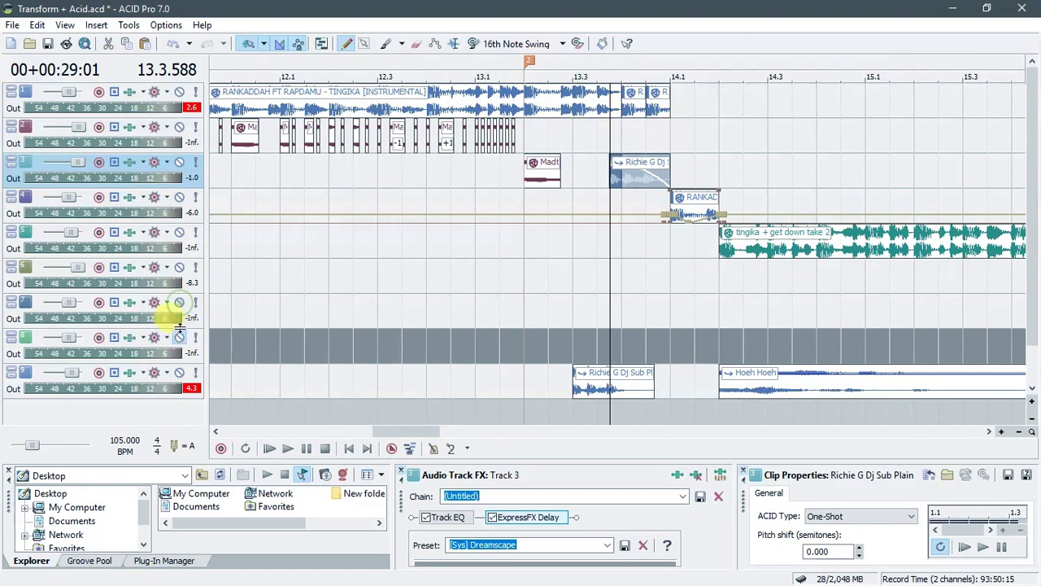
click(589, 334)
scroll(590, 338, down, 4)
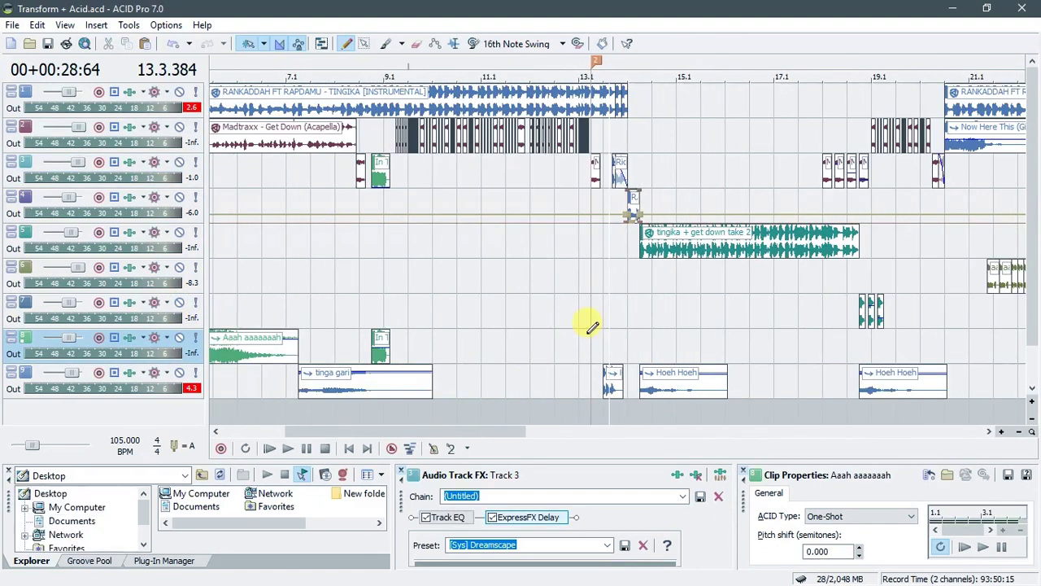
scroll(588, 330, down, 2)
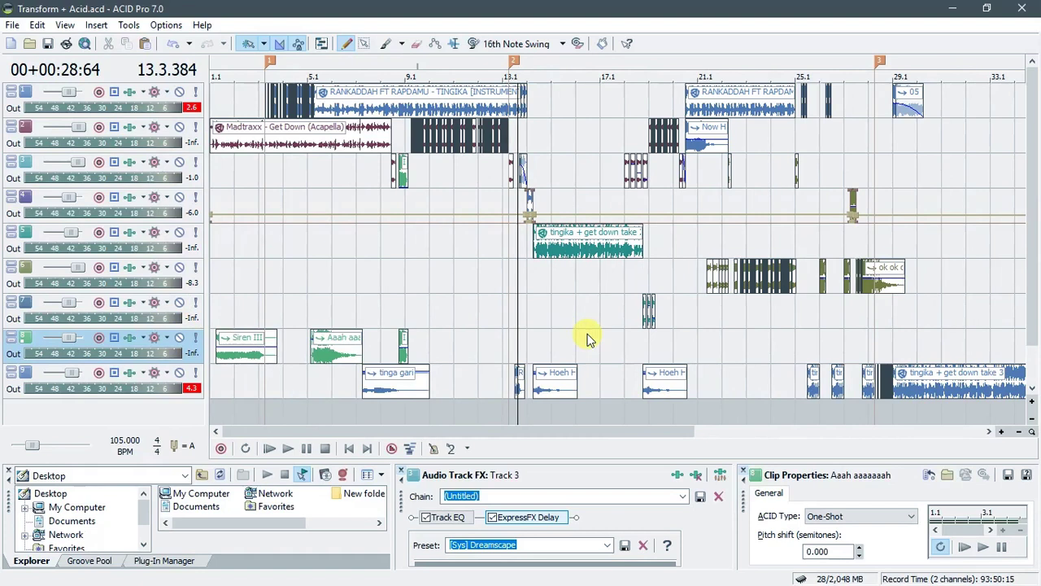
- Play the complete mashup from the start at 1.1.000 through the last take 3 clip and return to the beginning
click(348, 450)
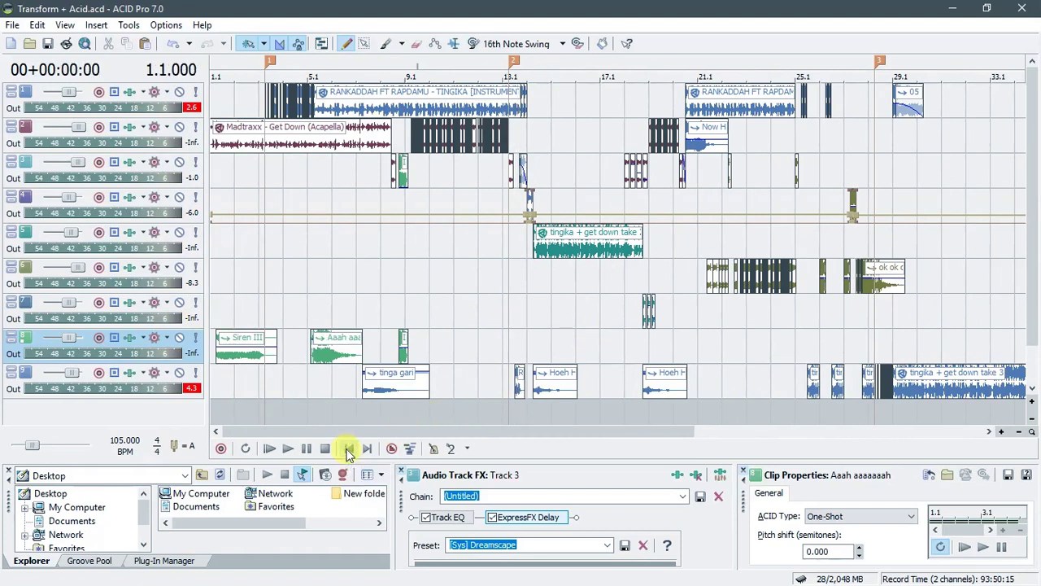
key(Down)
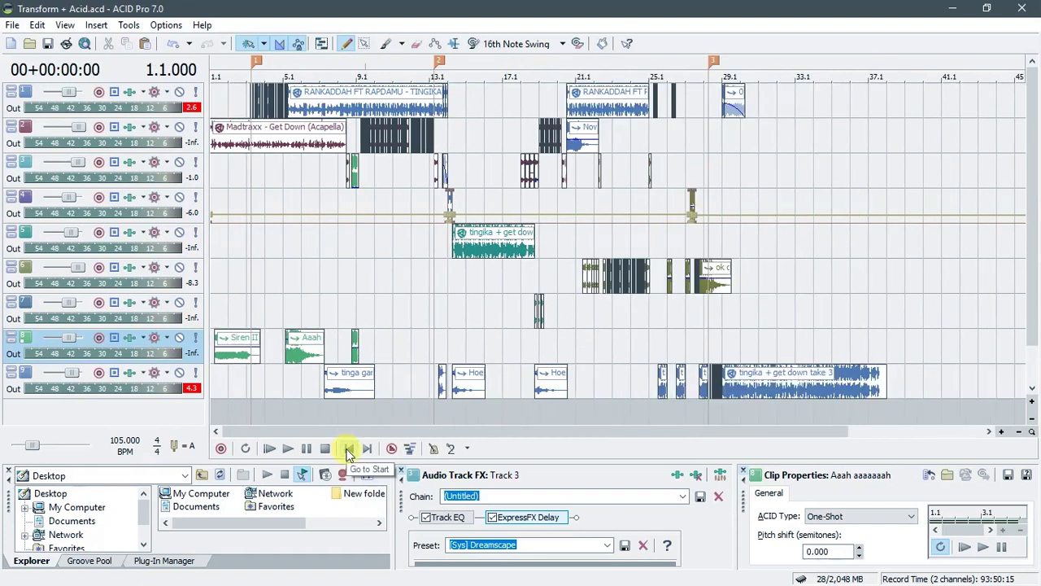
key(space)
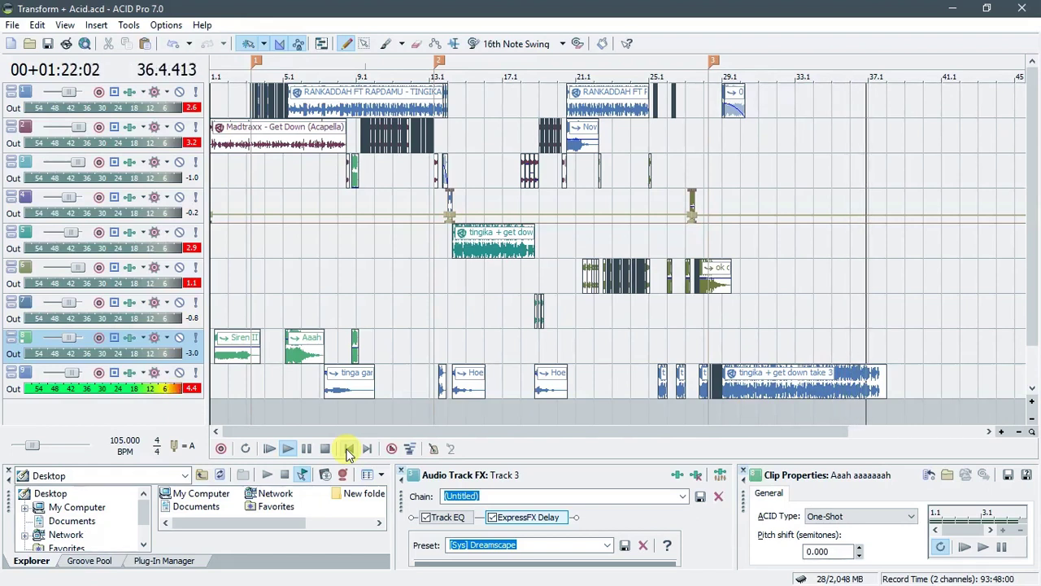
click(348, 449)
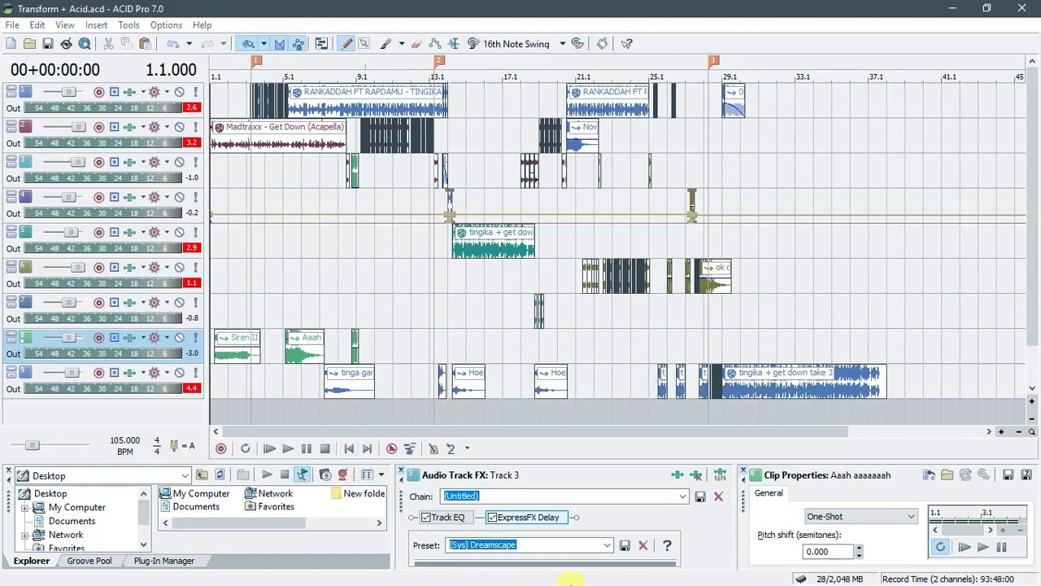
key(super)
click(295, 578)
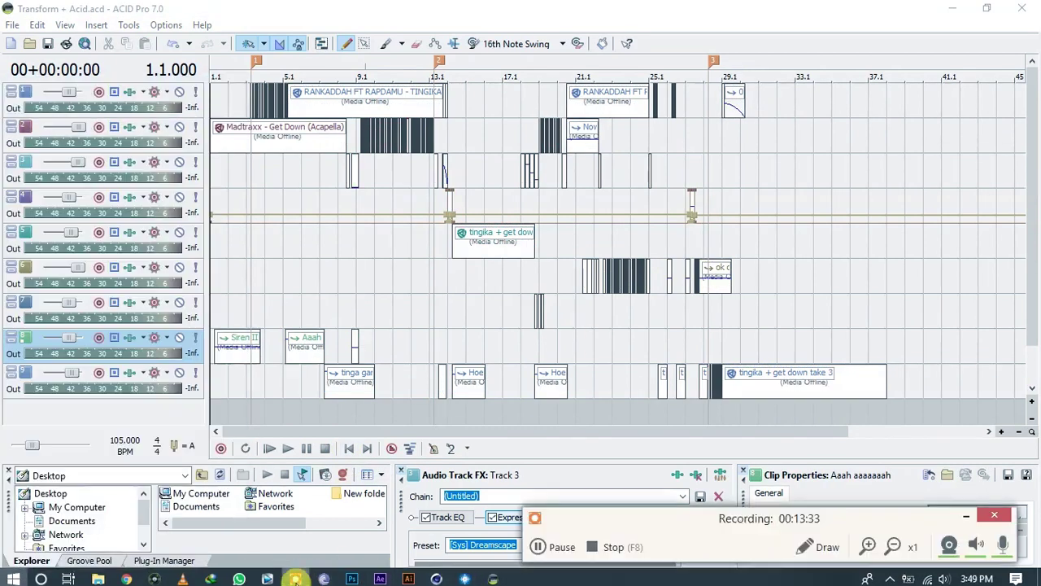